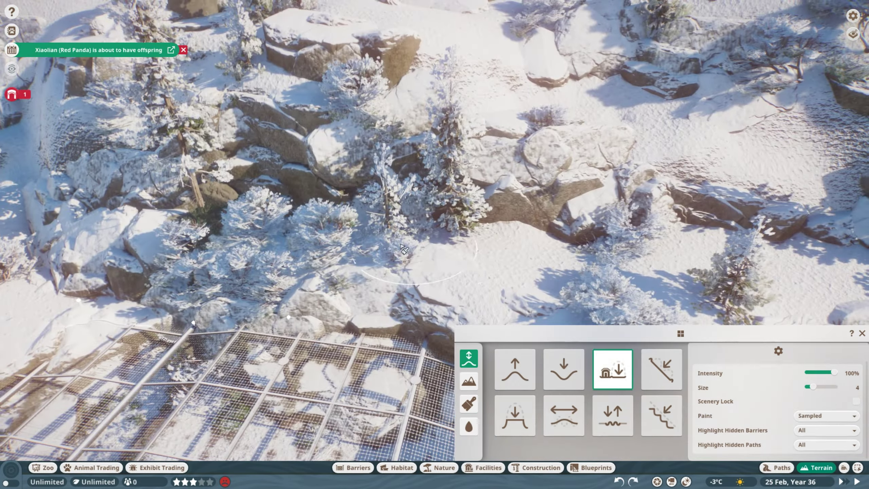
Step: Lower the snowy cliff terrain beside the enclosure, then smooth it out
key(Escape)
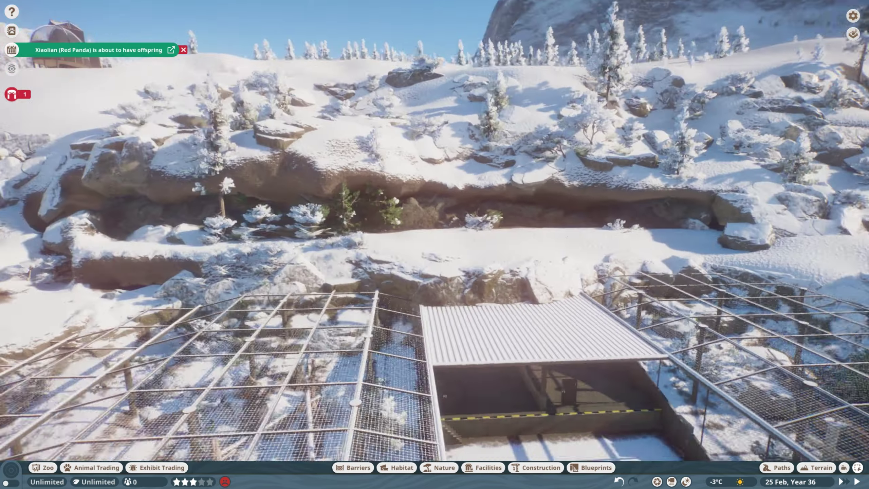
click(818, 467)
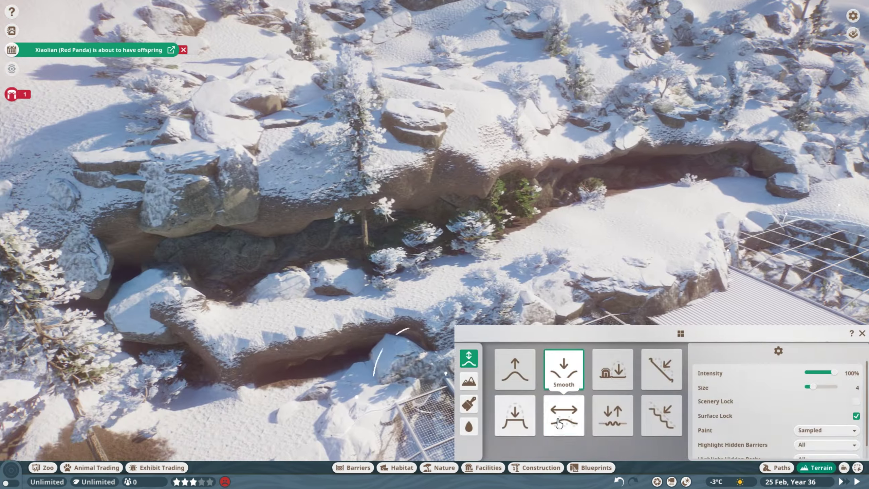
key(2)
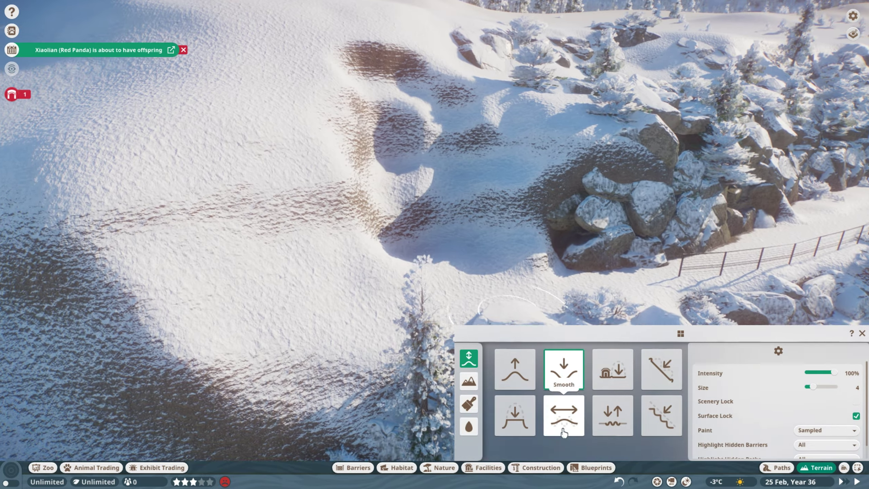
click(564, 415)
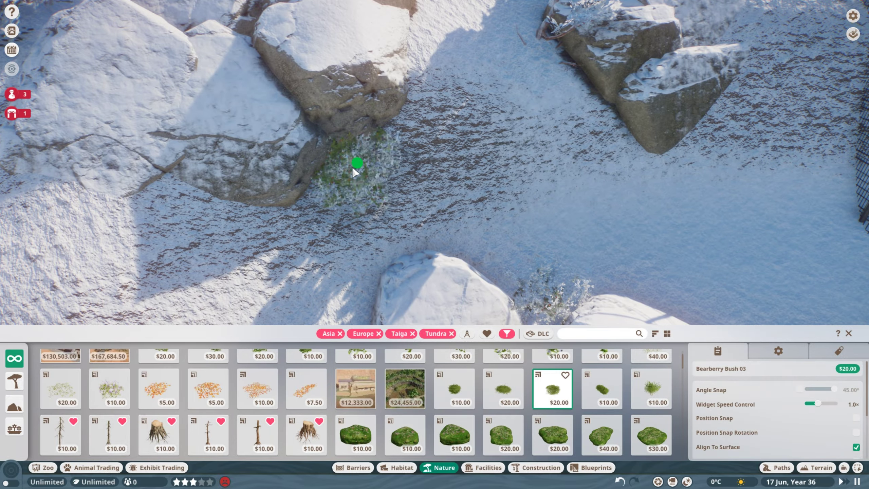
Step: Place a Bearberry Bush 03 beside the snowy boulders
click(355, 165)
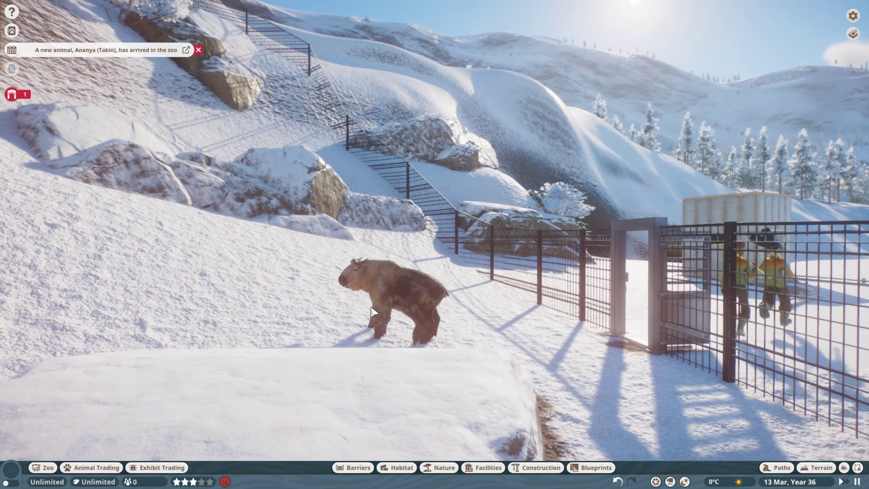
Step: Select the takin and show its Traversable area heat map
click(394, 277)
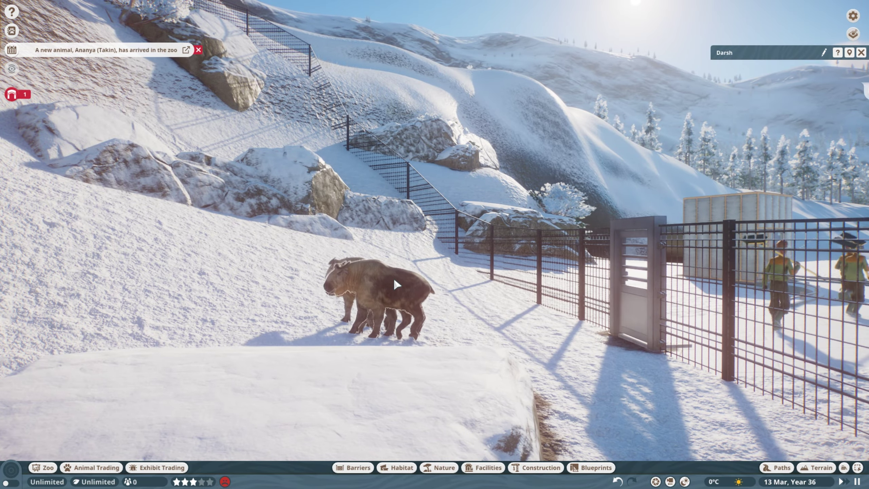
click(11, 469)
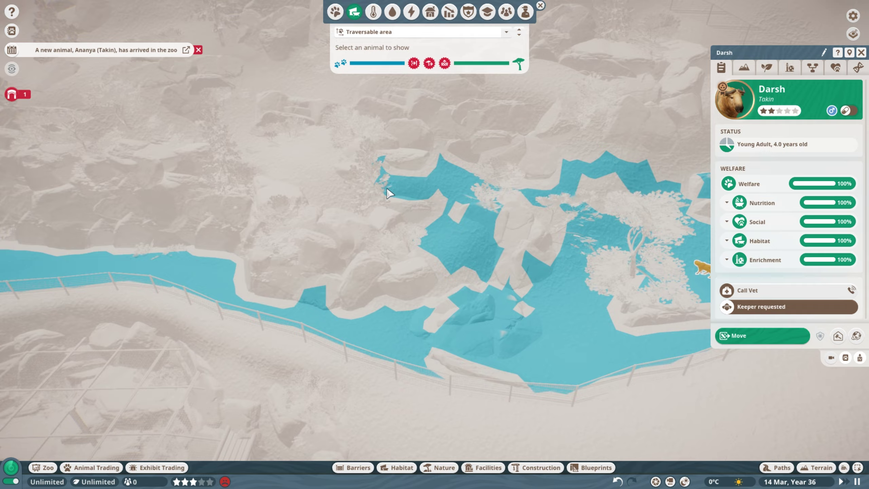
scroll(554, 329, up, 10)
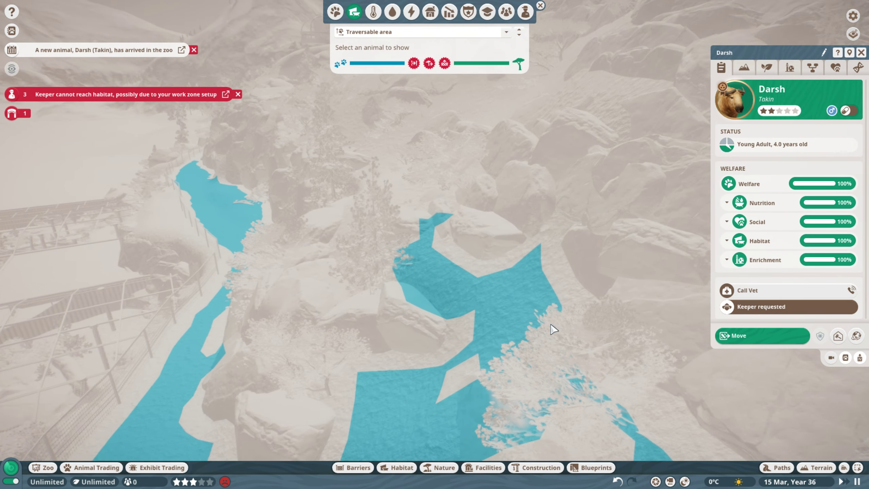
Step: Smooth the blocked slope and pick the Twilight Portcullis Gate Spike to place by the mesh
click(776, 468)
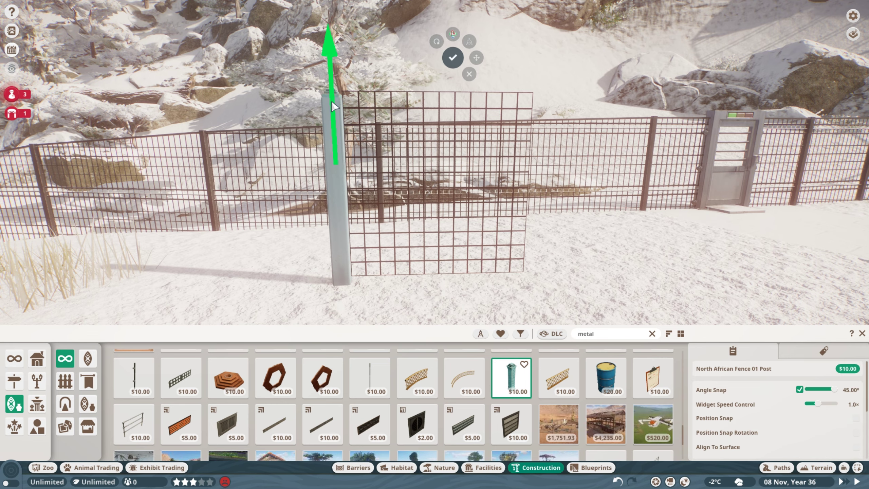
scroll(321, 394, down, 2)
click(275, 440)
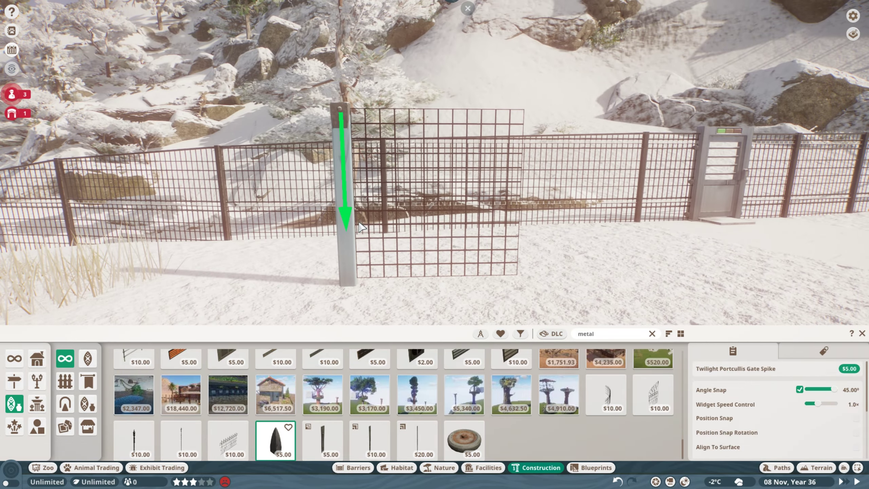
Step: Place the post against the mesh panel and move the cable piece onto the gate's left post
click(372, 158)
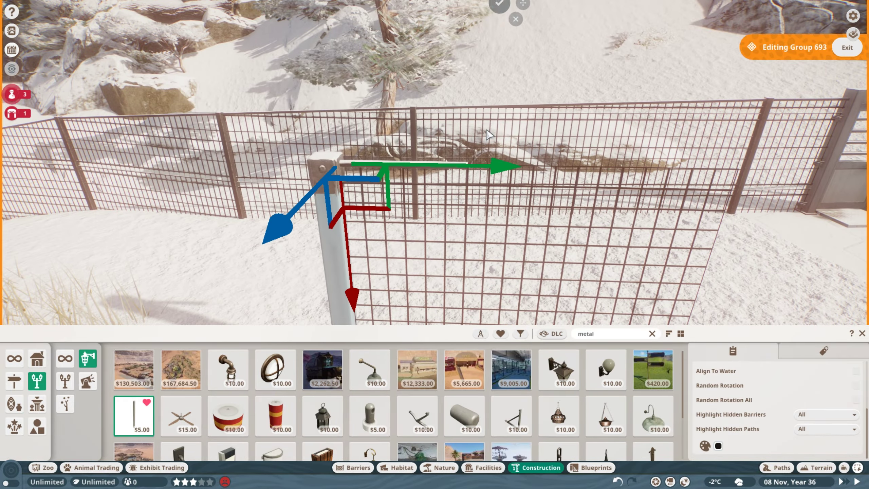
drag(506, 167, 672, 212)
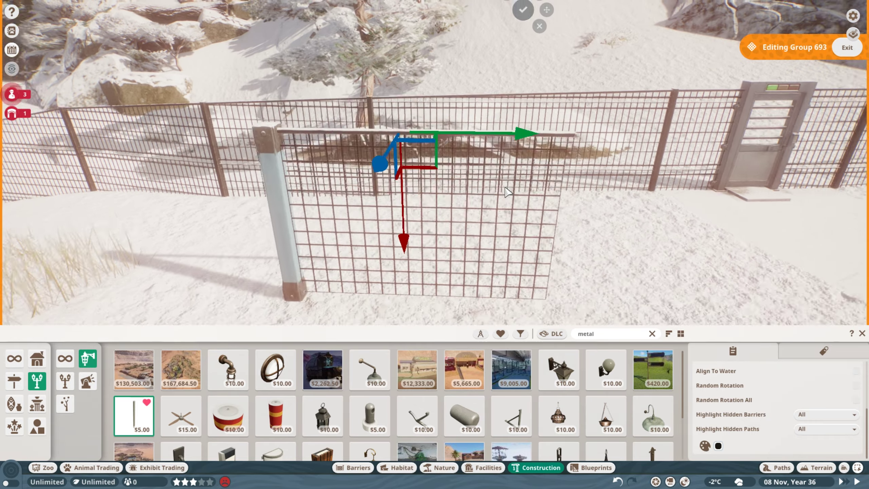
click(416, 181)
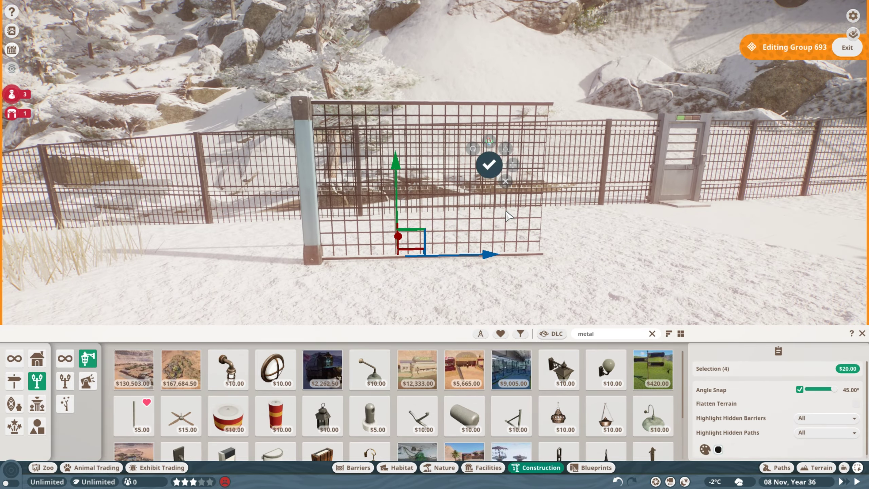
click(509, 216)
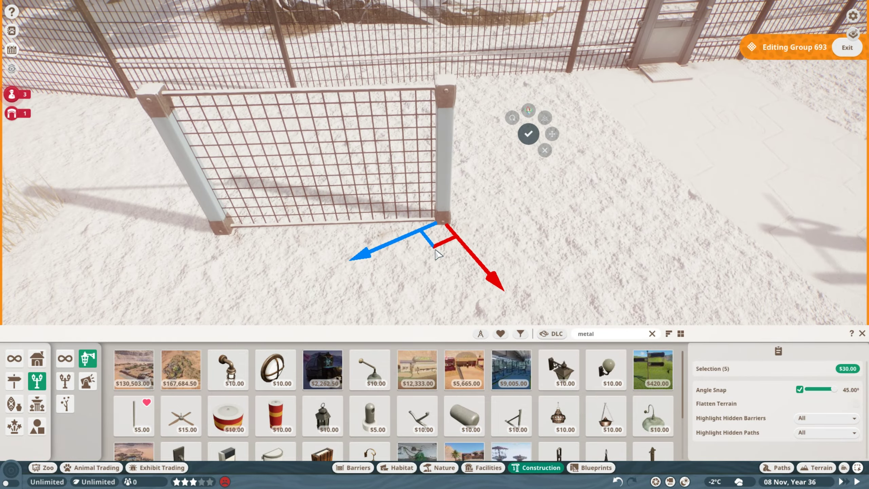
click(558, 267)
drag(487, 228, 401, 239)
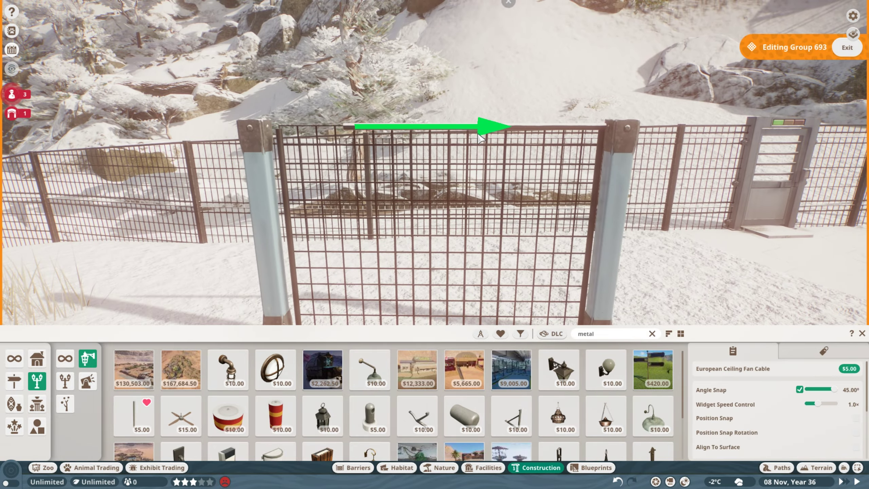
Step: Add an LED Sign Wall Support bracket as diagonal bracing and position it on the gate frame
click(503, 239)
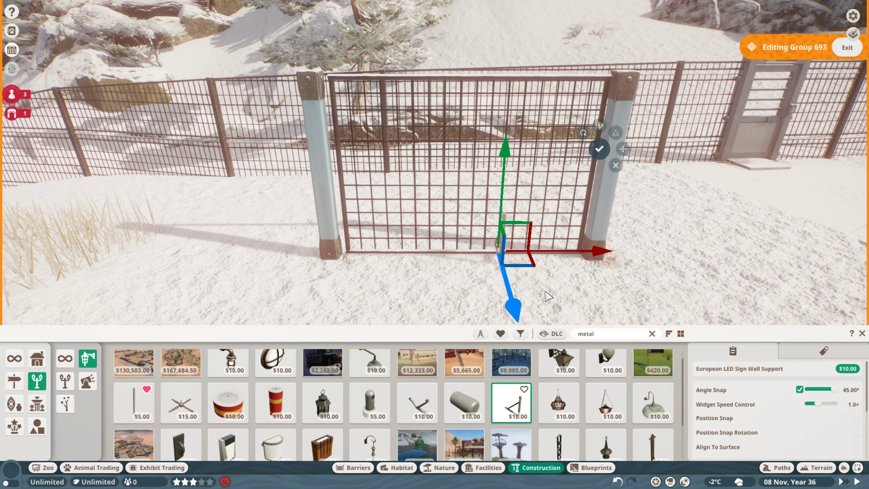
drag(605, 180, 633, 240)
scroll(719, 455, down, 3)
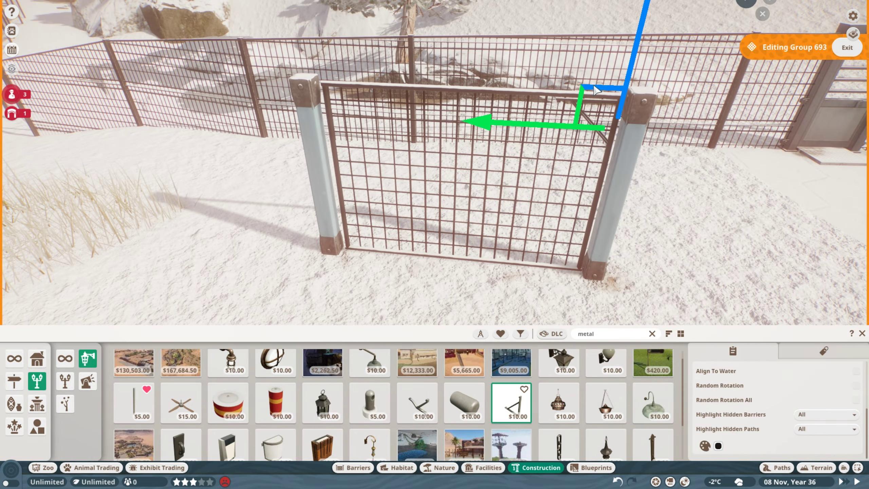
scroll(749, 359, up, 3)
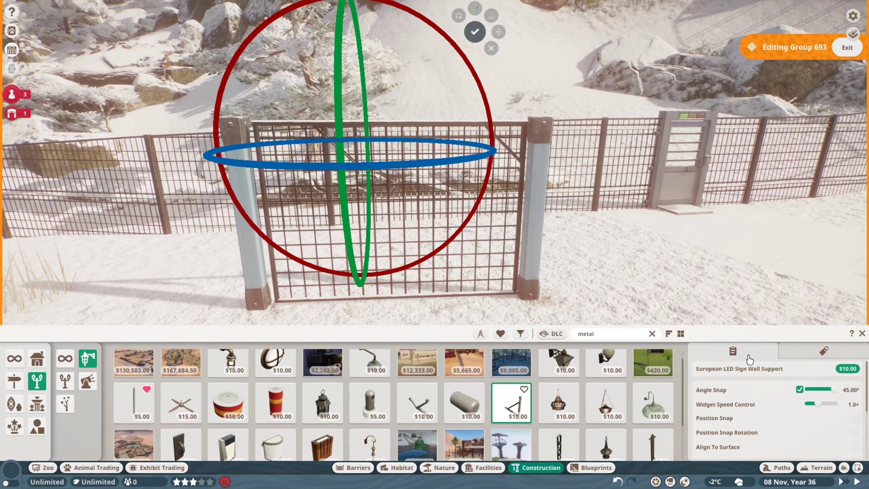
key(a)
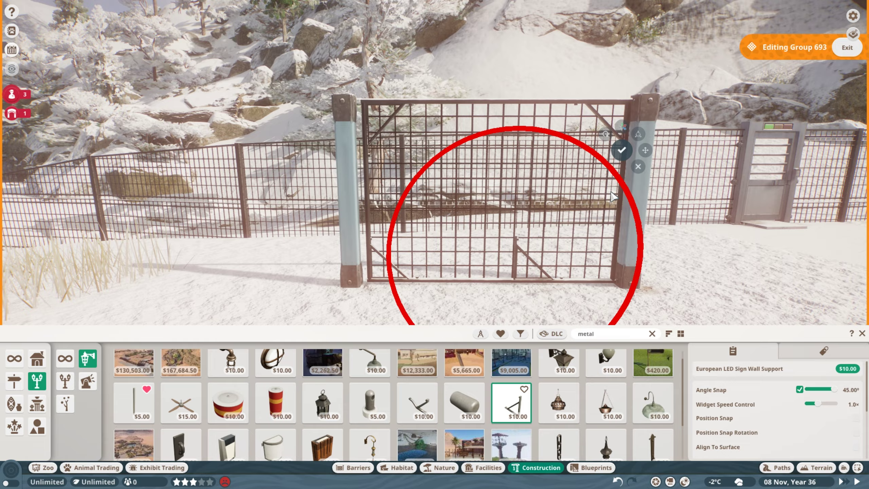
key(d)
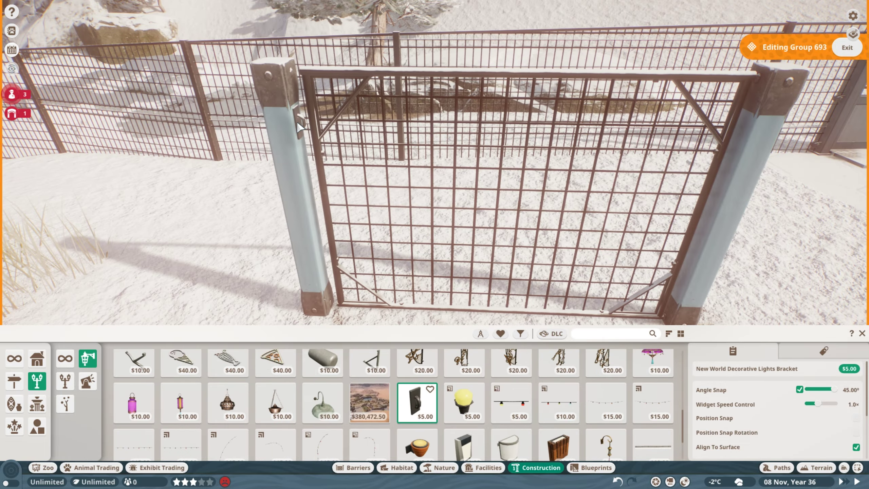
key(q)
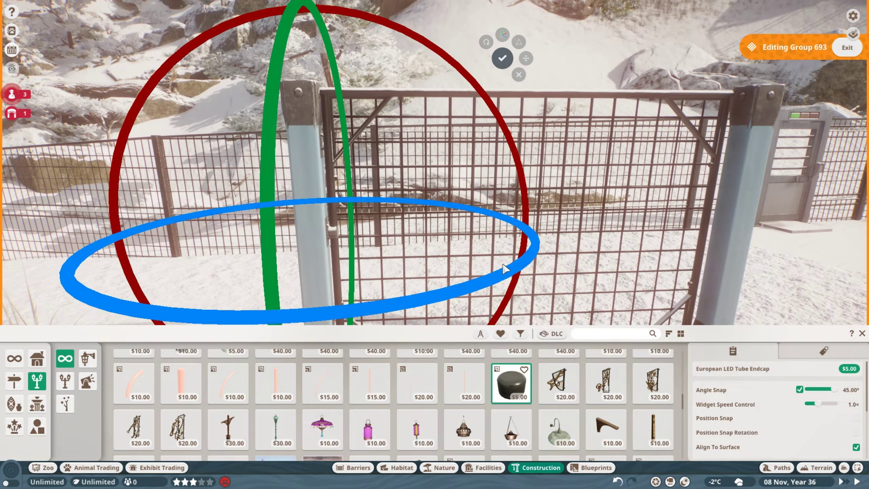
scroll(437, 276, up, 2)
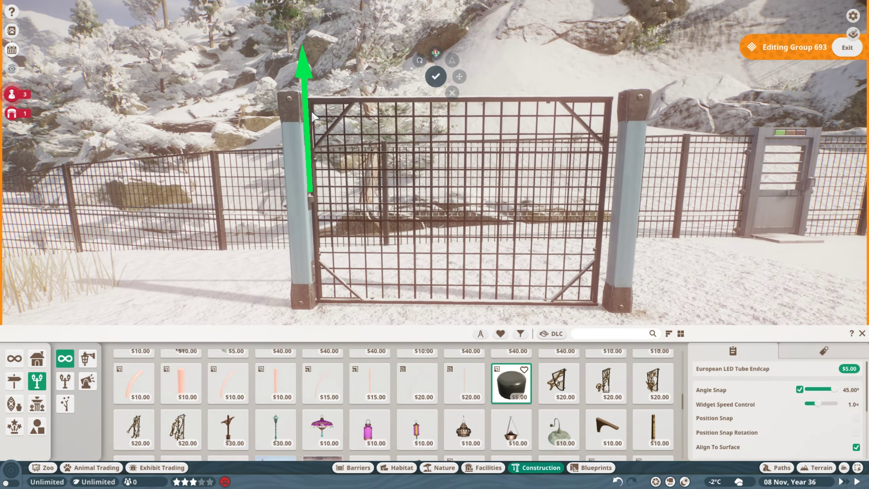
scroll(314, 116, up, 3)
scroll(426, 158, down, 4)
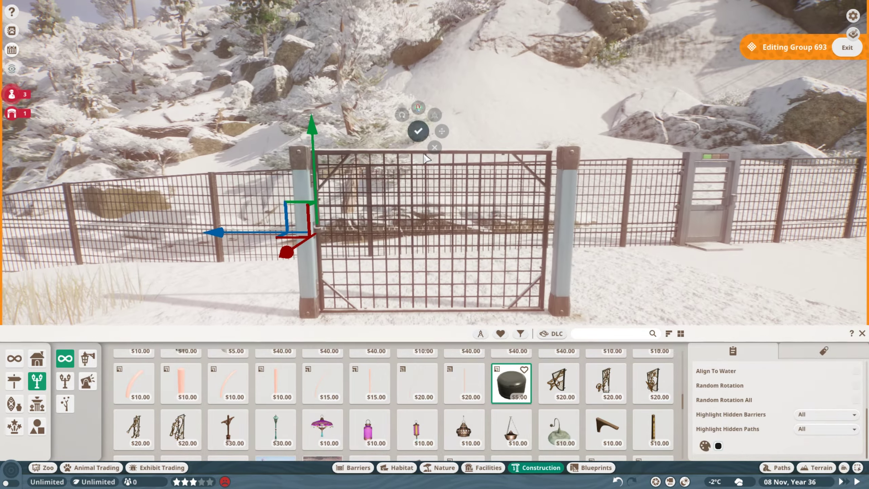
scroll(372, 91, down, 2)
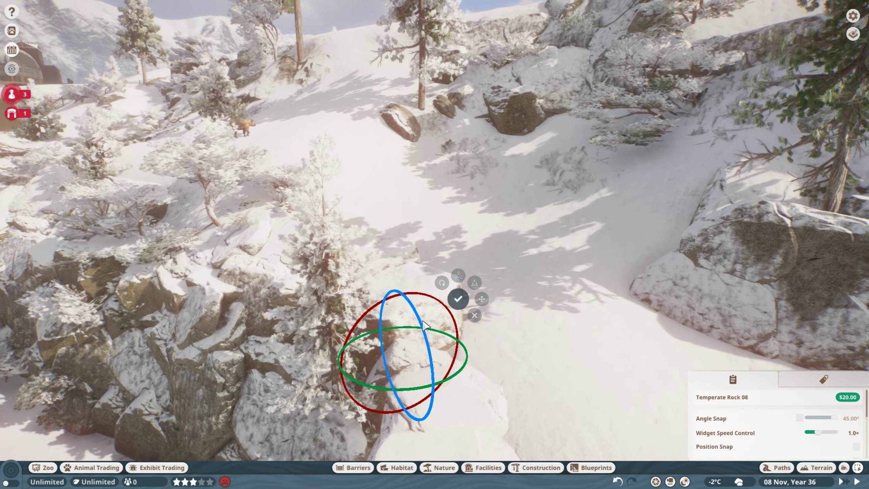
Step: Reposition a boulder and add a bearberry bush beside the rocks
click(489, 190)
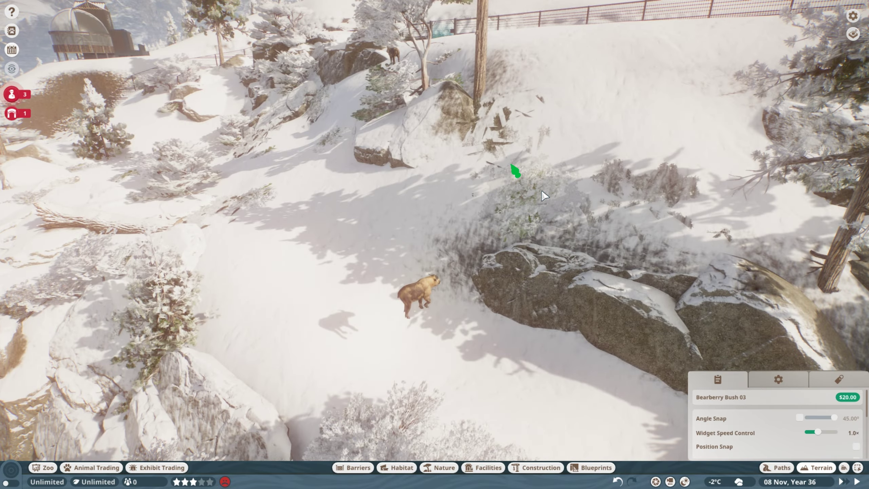
click(578, 208)
key(d)
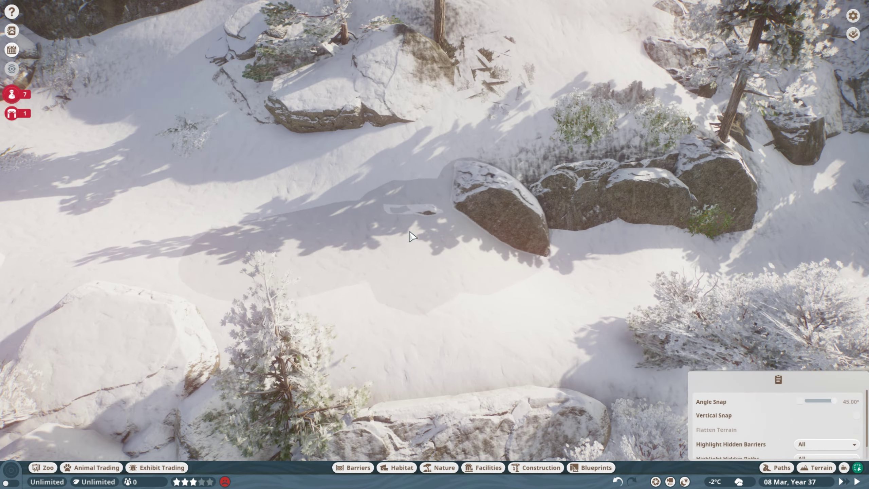
Step: Select the takin Kavya and switch its heat map to Traversable area
scroll(427, 233, down, 3)
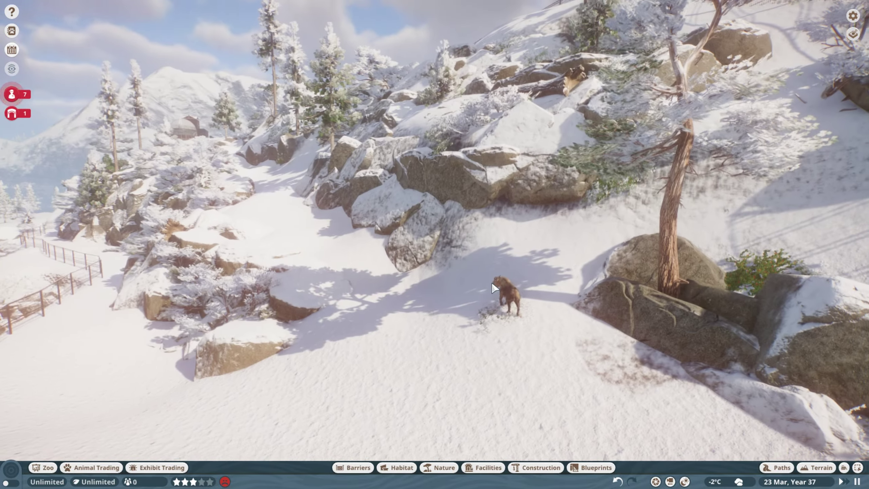
click(493, 288)
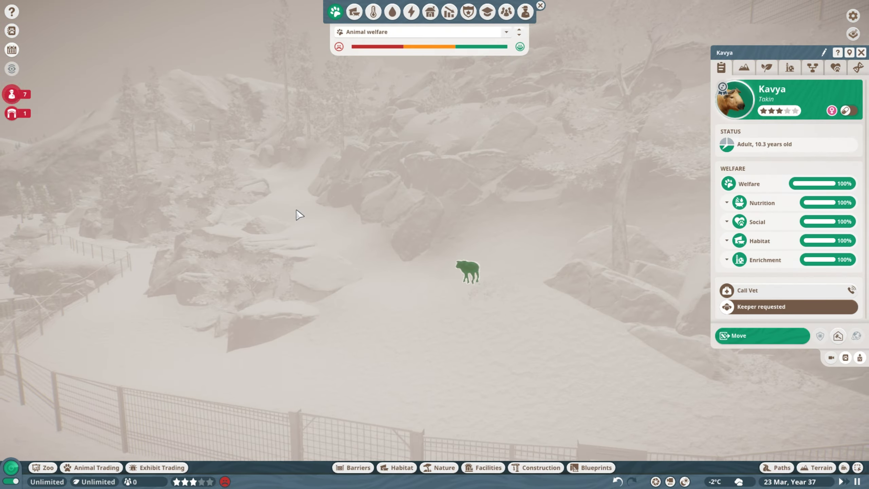
click(355, 12)
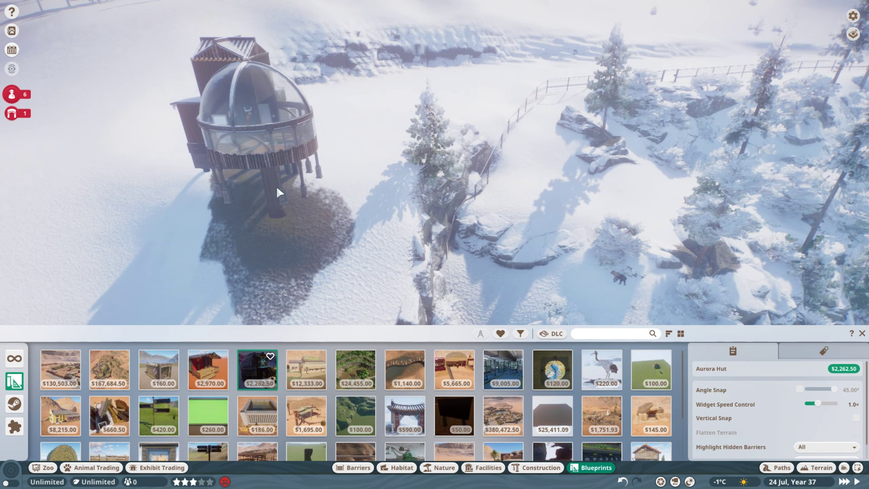
Step: Place another Aurora Hut blueprint in the snow right next to the existing hut
scroll(357, 186, up, 2)
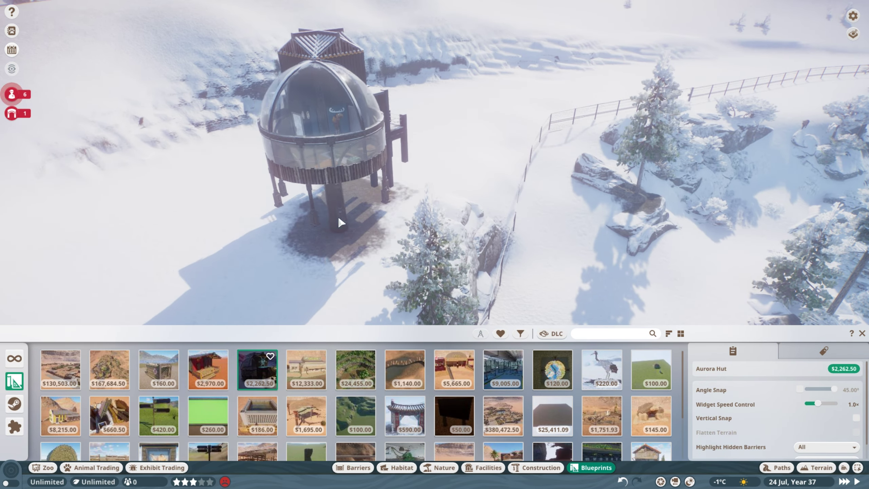
scroll(341, 223, up, 5)
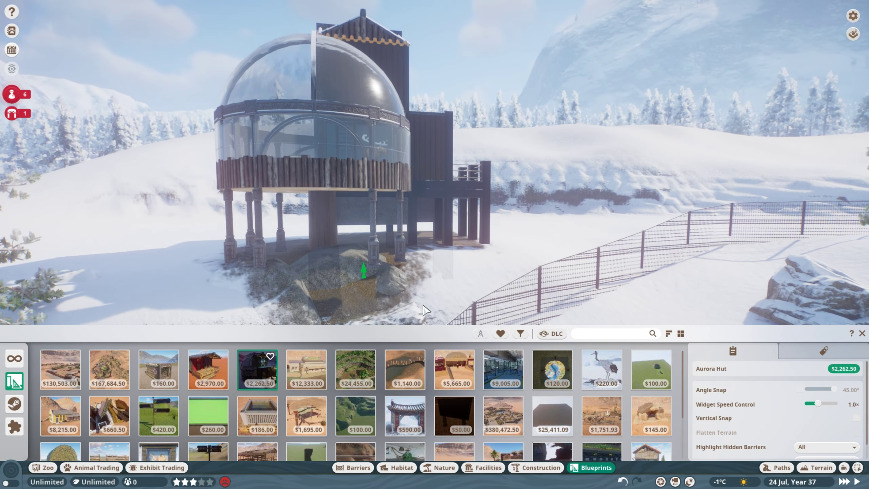
scroll(394, 301, down, 5)
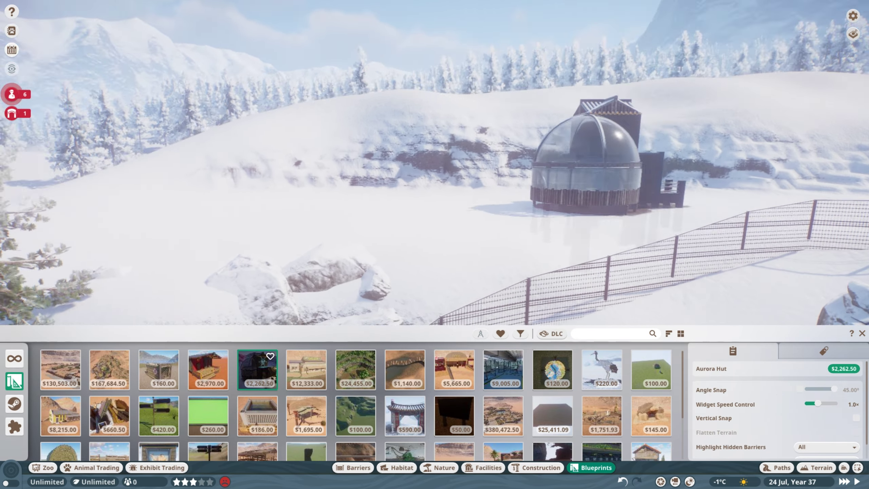
scroll(379, 292, up, 3)
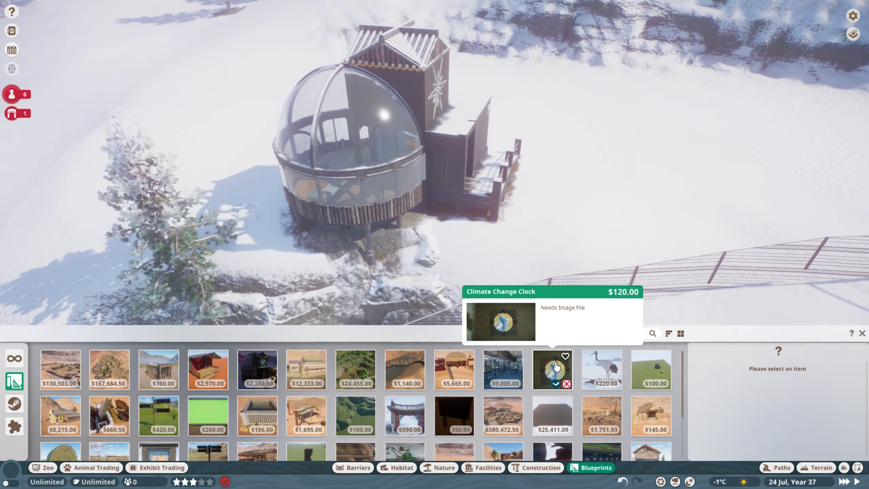
scroll(388, 202, down, 5)
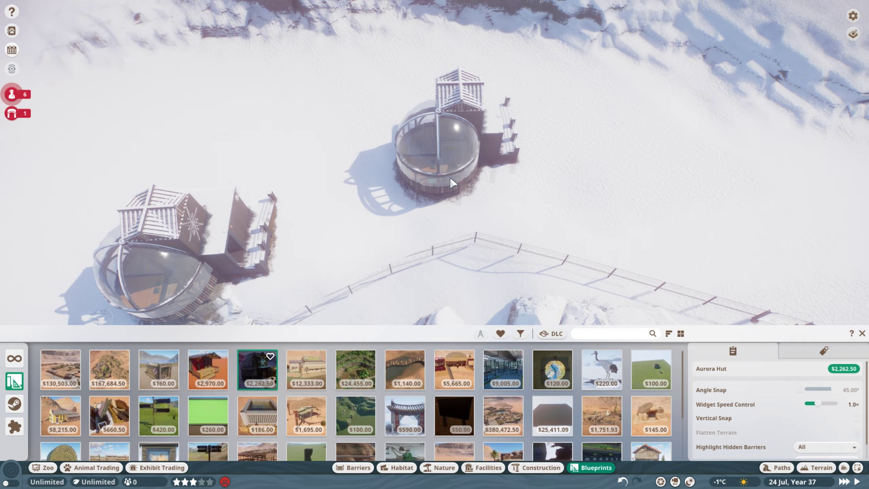
click(445, 180)
scroll(445, 180, up, 10)
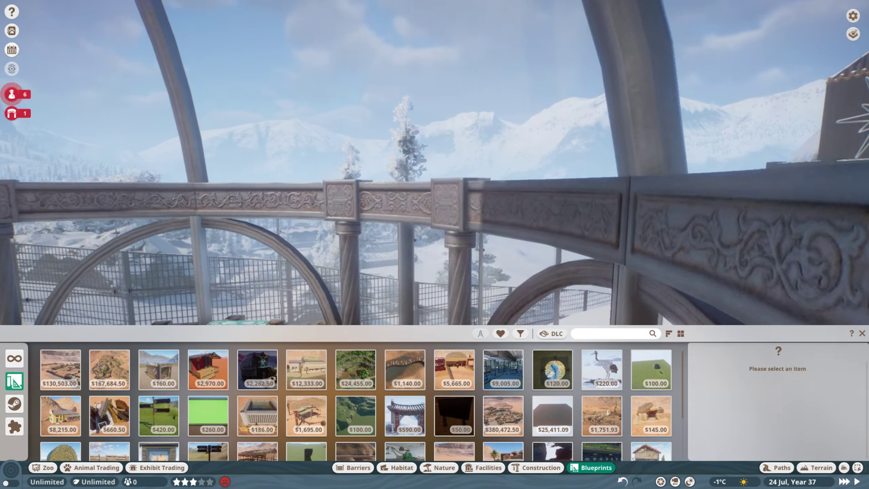
scroll(445, 180, down, 10)
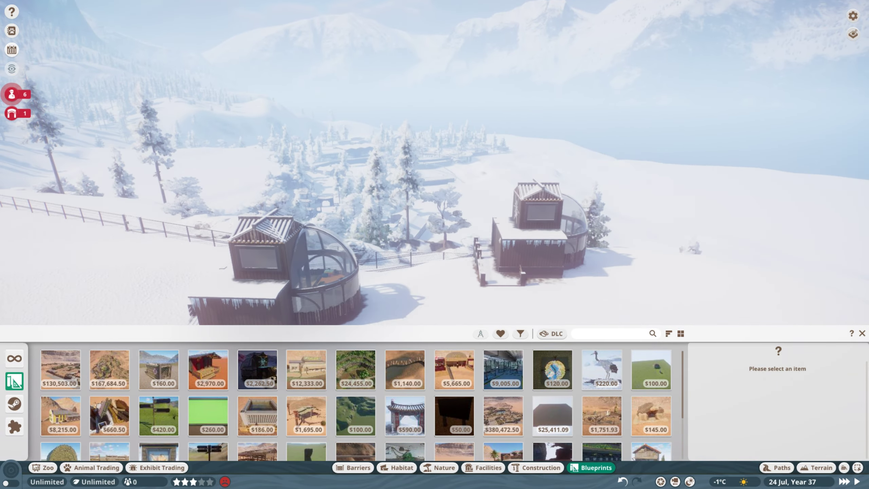
scroll(434, 260, up, 5)
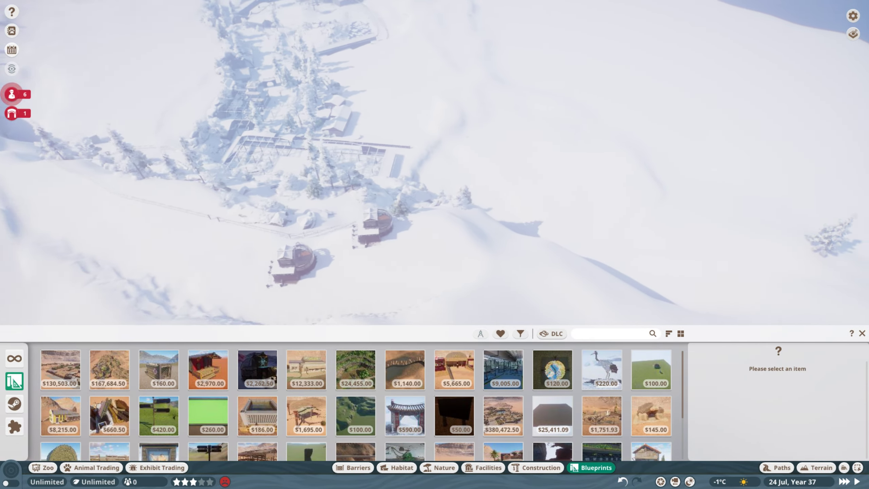
scroll(442, 225, up, 5)
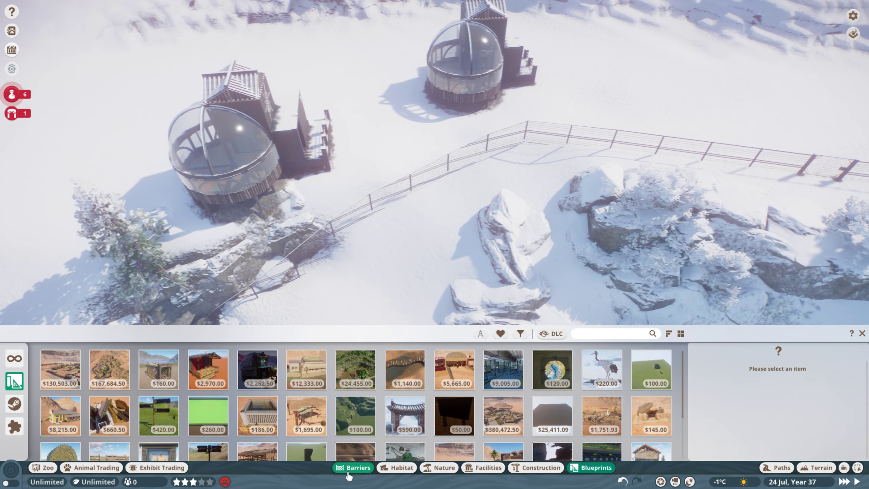
Step: Drag the mesh fence's loose end node up the slope to the first Aurora Hut's door wall
click(348, 468)
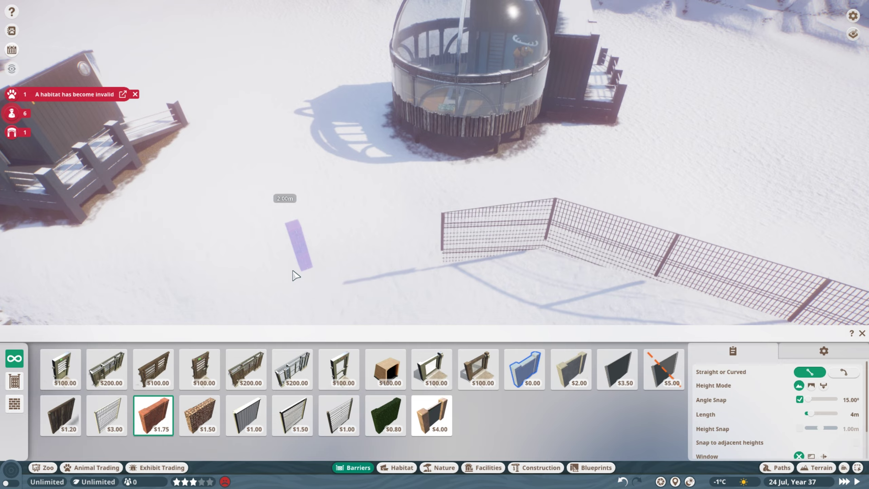
scroll(376, 240, up, 2)
click(402, 216)
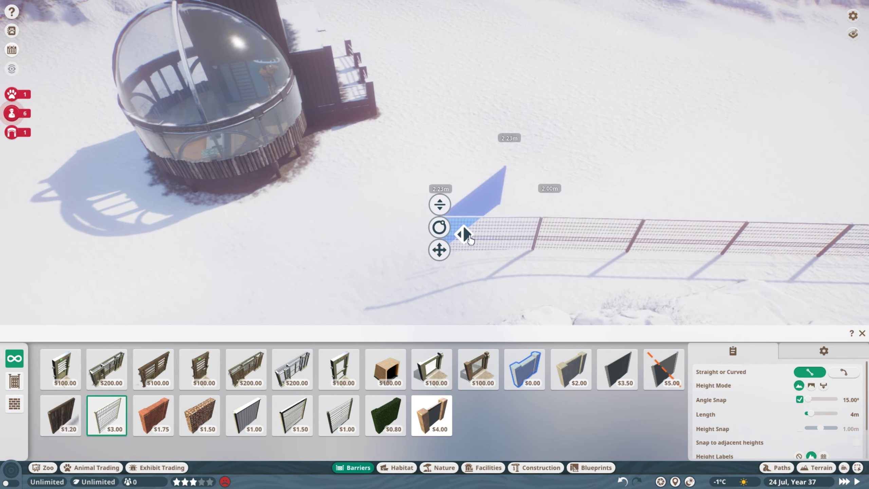
key(q)
key(q)
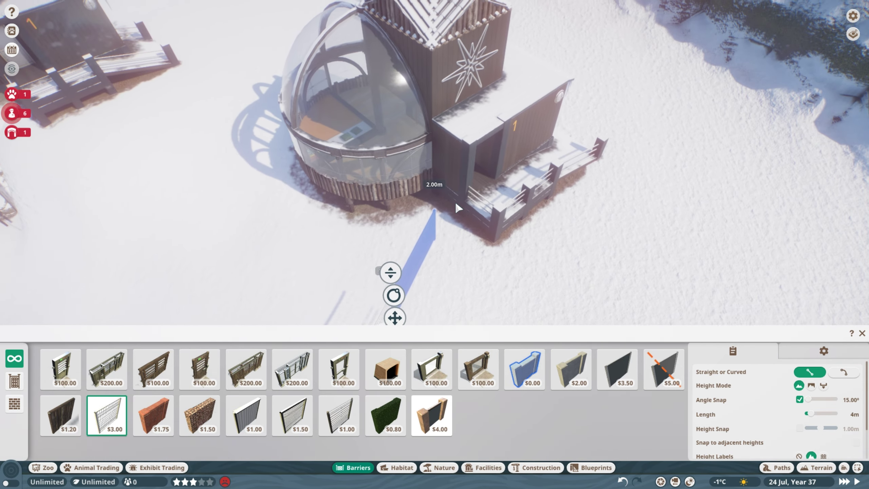
scroll(451, 171, up, 3)
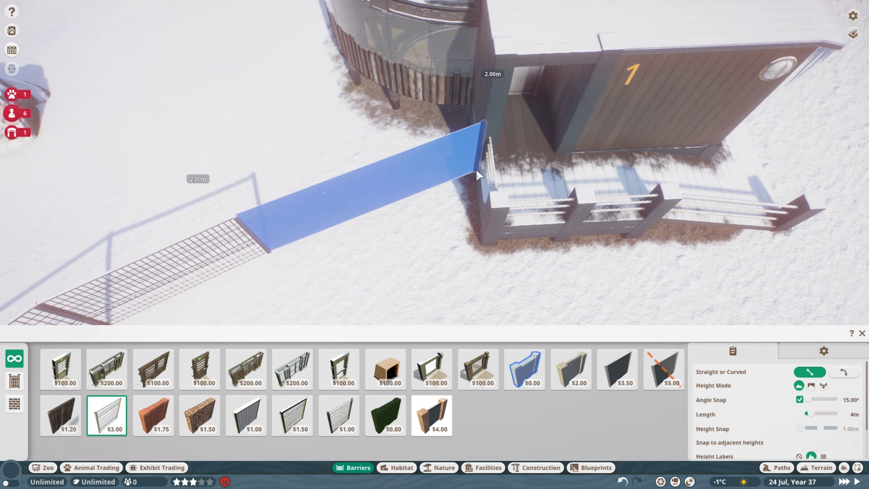
scroll(478, 175, down, 5)
key(q)
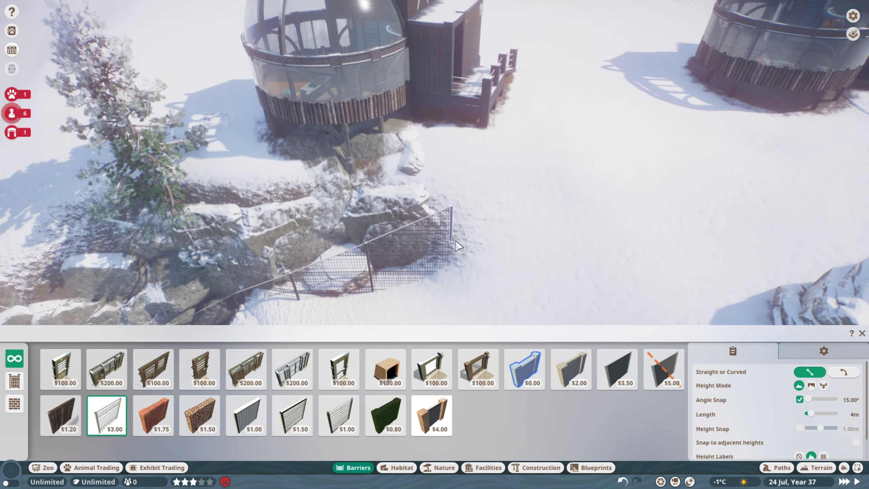
key(q)
key(e)
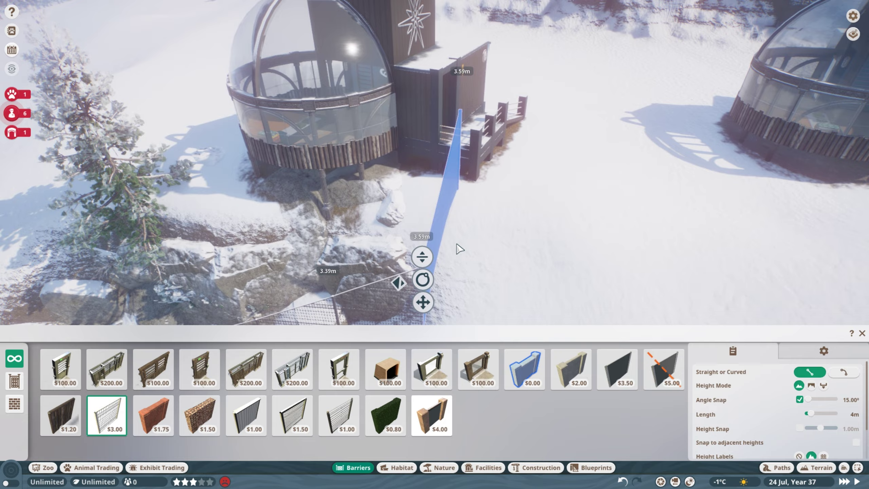
scroll(459, 249, down, 3)
key(e)
scroll(372, 249, up, 5)
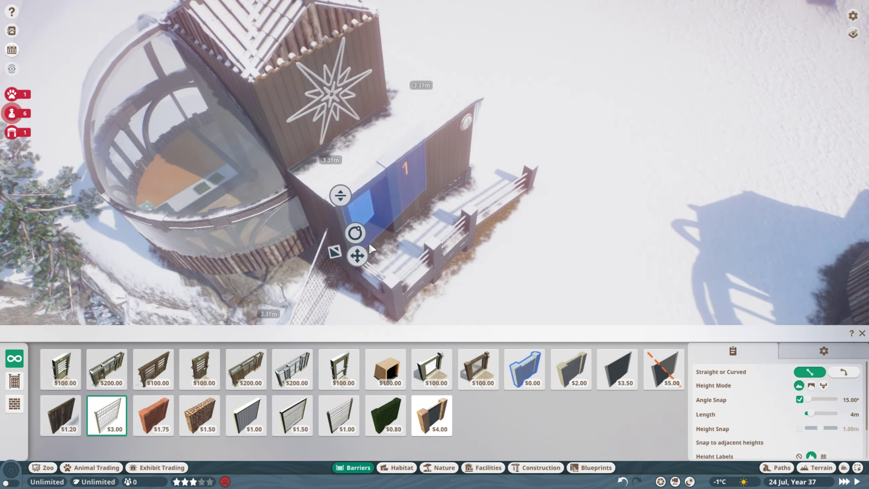
scroll(370, 244, down, 3)
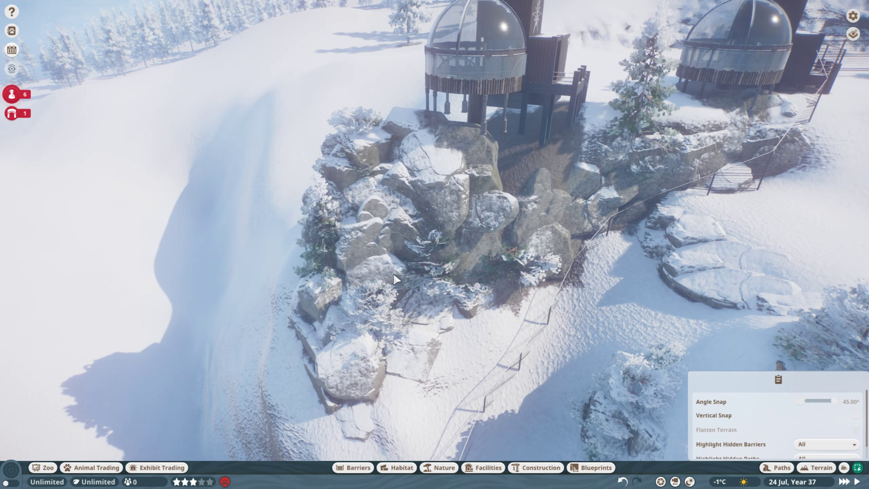
Step: Rotate a rock under the first hut on world axes and move it in to fill the ledge
key(q)
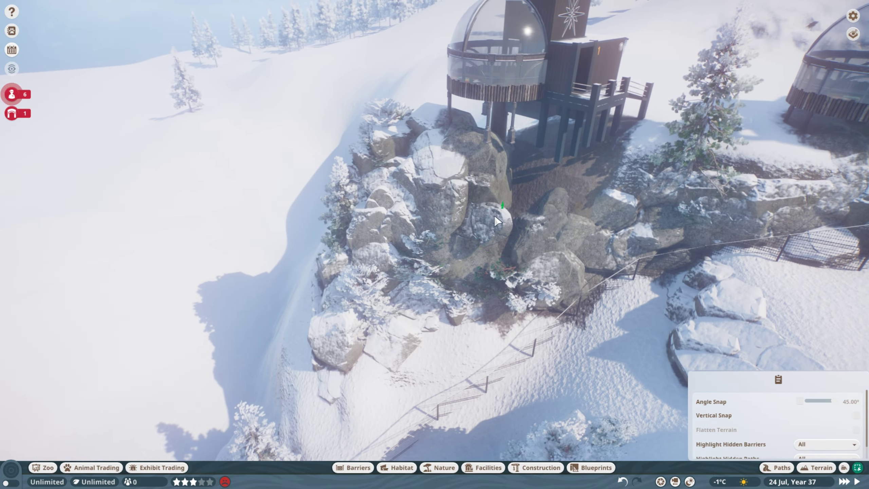
click(513, 233)
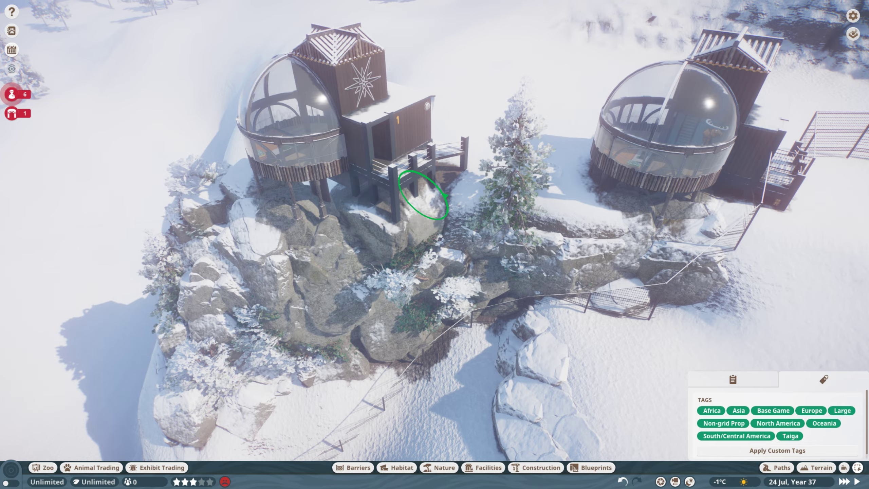
click(501, 132)
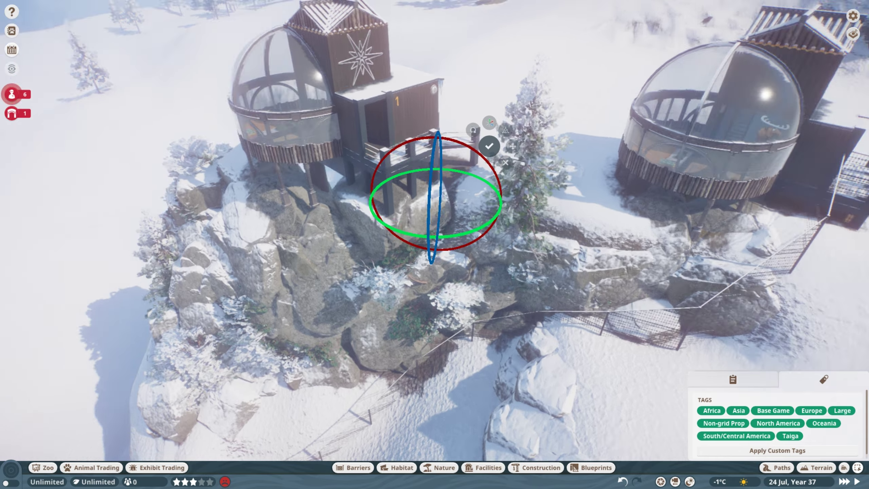
scroll(445, 140, up, 5)
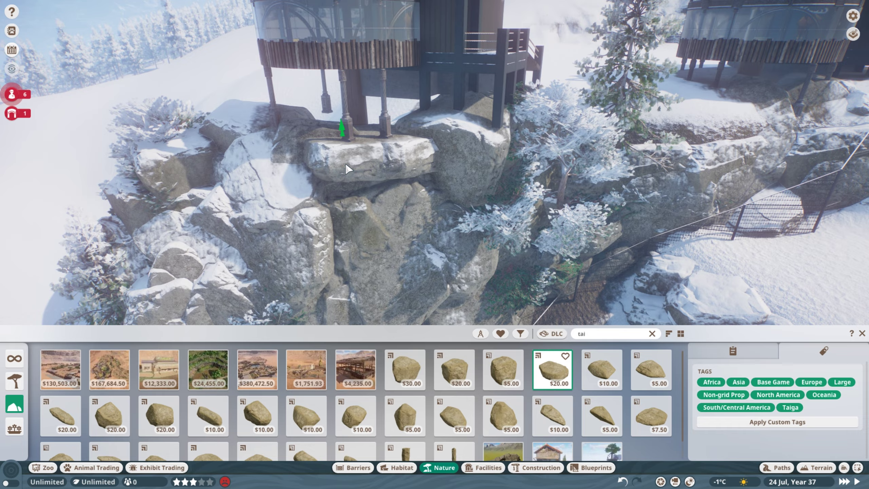
drag(345, 168, 291, 202)
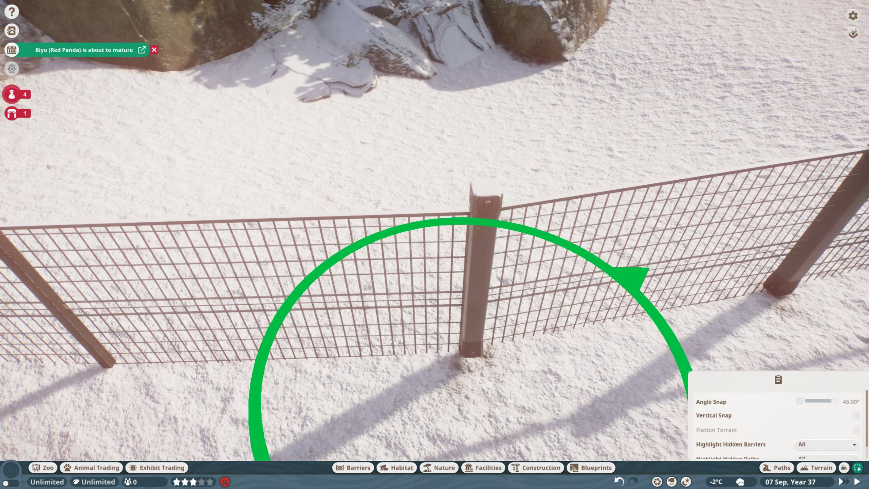
Step: Select a mesh fence post and shift it so the fence runs evenly
click(470, 350)
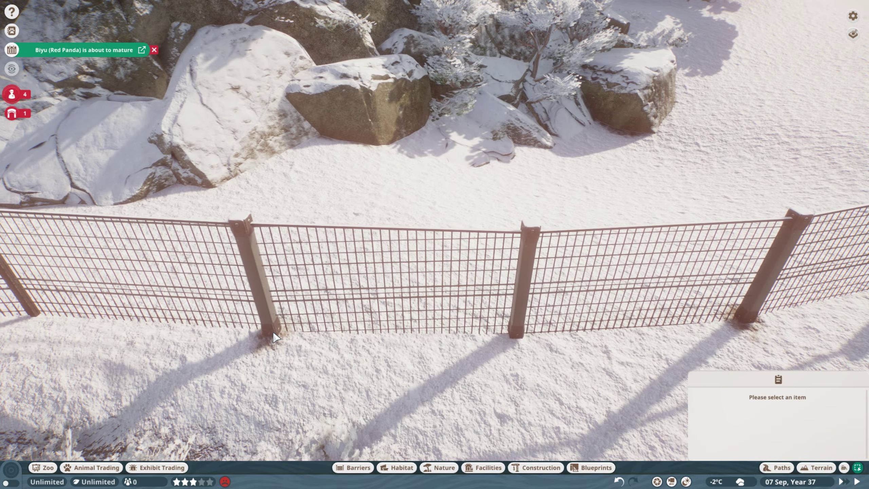
drag(278, 339, 373, 349)
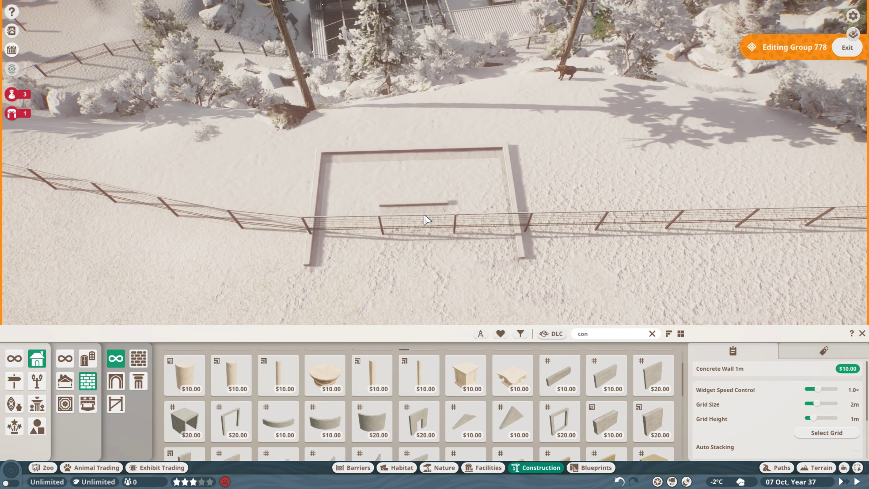
Step: Place another Concrete Wall 1m piece beside the first wall rectangle
key(d)
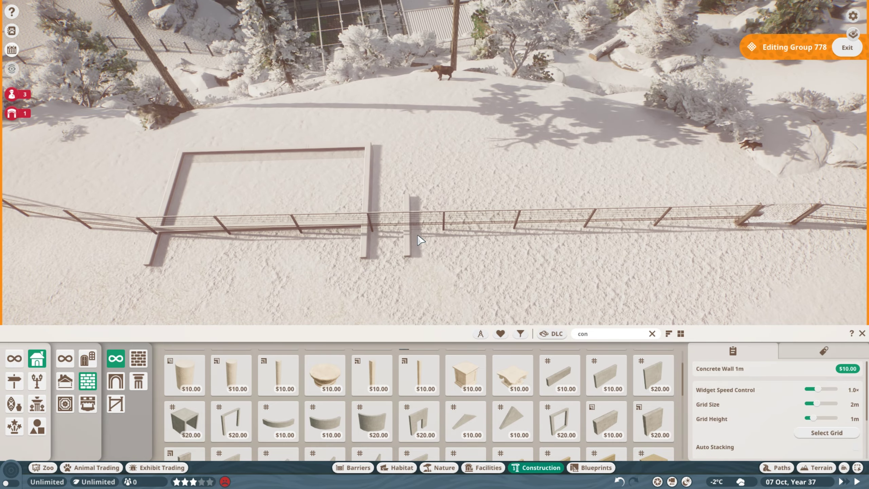
click(405, 194)
scroll(442, 204, up, 3)
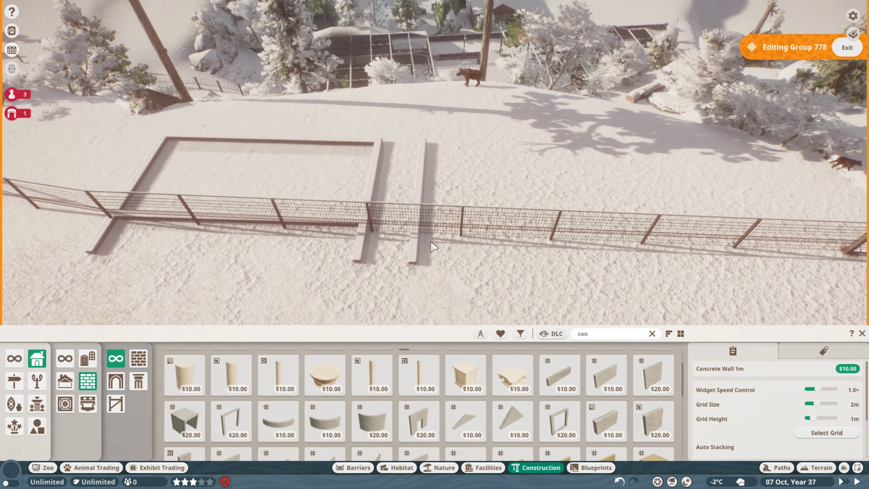
key(e)
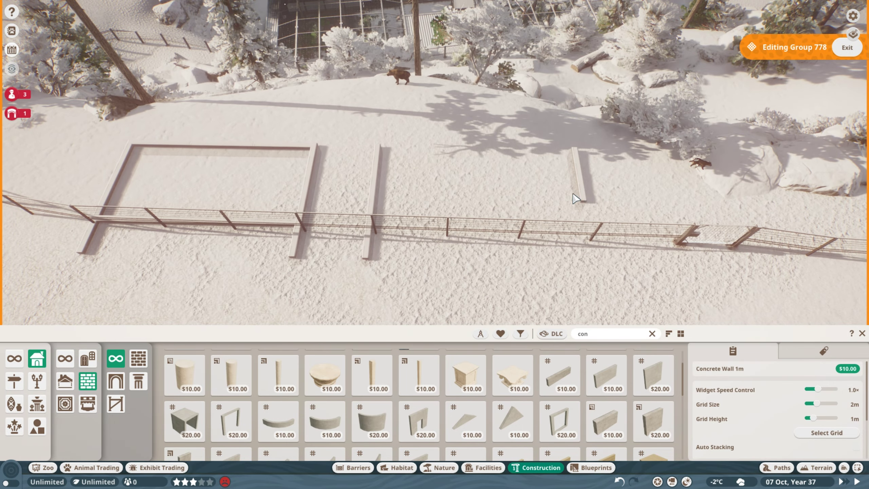
key(q)
right_click(445, 253)
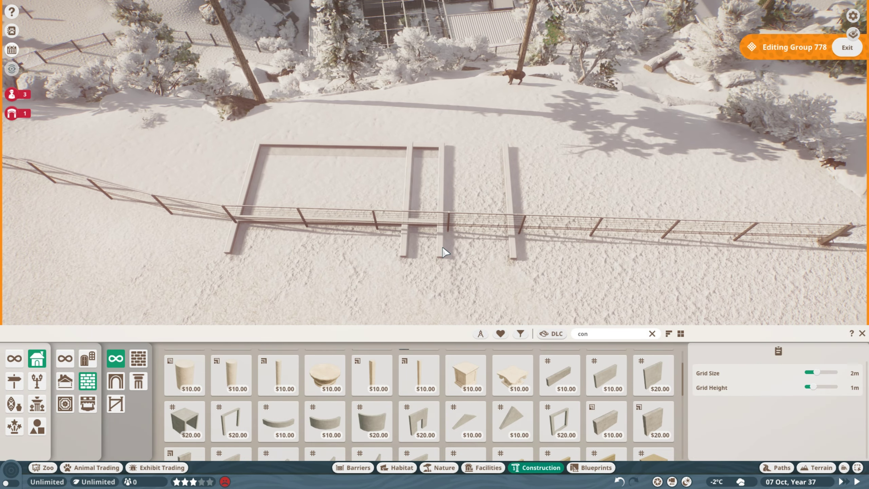
Step: Continue laying Concrete Wall 1m pieces to trace the stepped room outlines behind both rectangles
click(512, 175)
scroll(481, 187, up, 2)
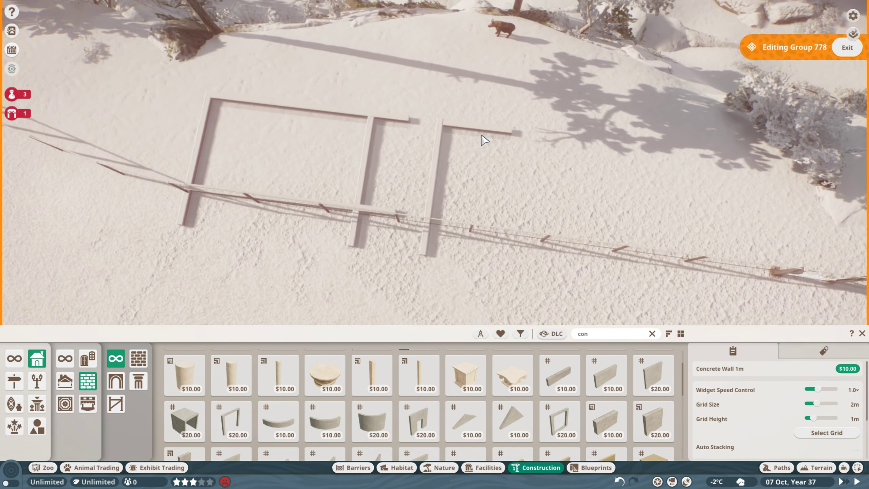
scroll(485, 140, down, 5)
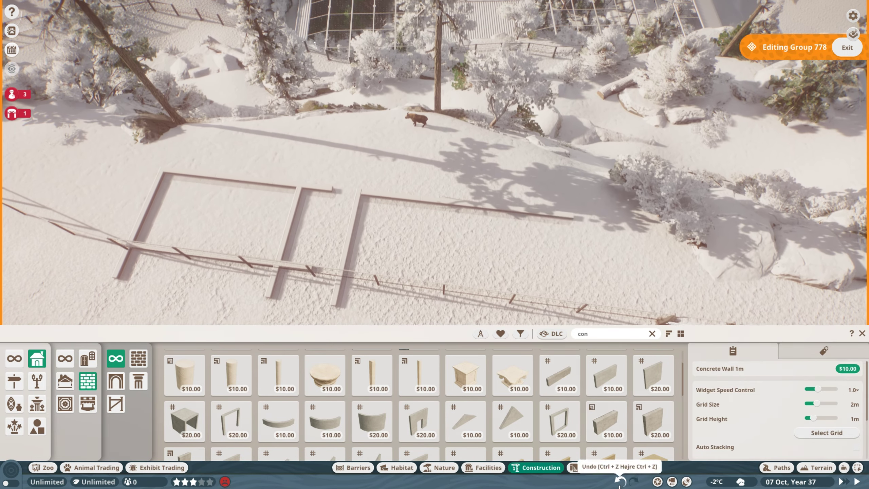
key(q)
scroll(616, 222, up, 4)
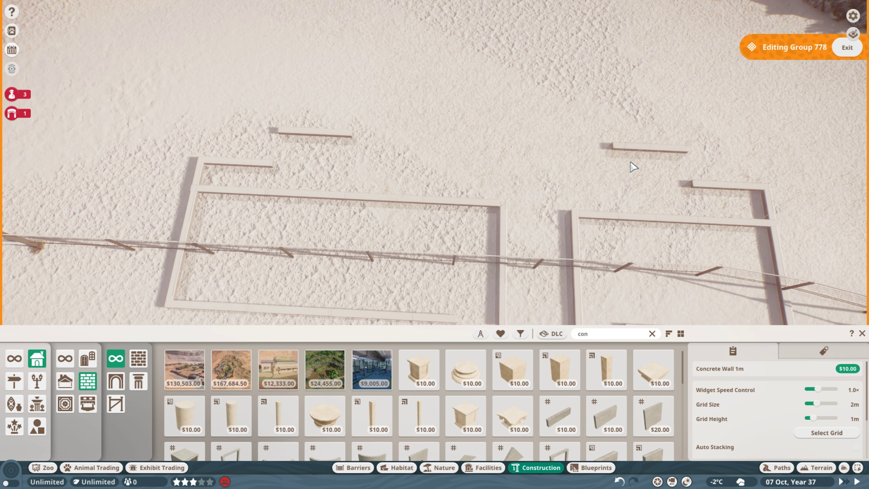
key(r)
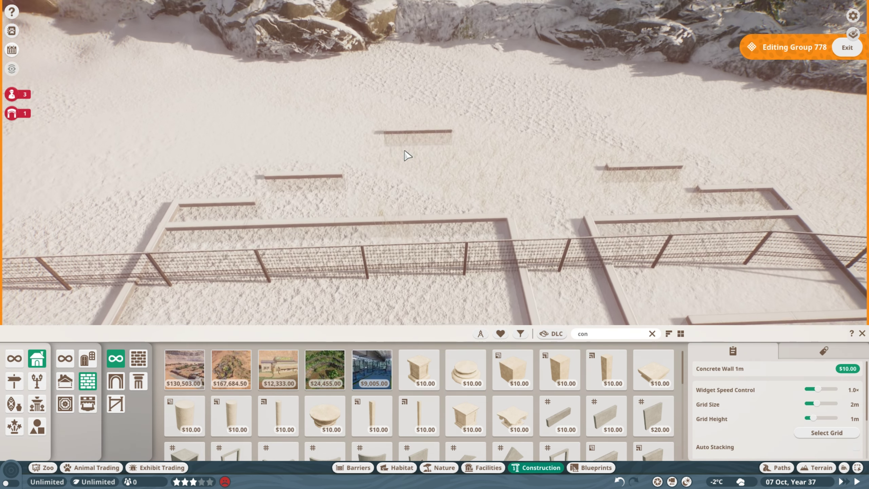
right_click(310, 190)
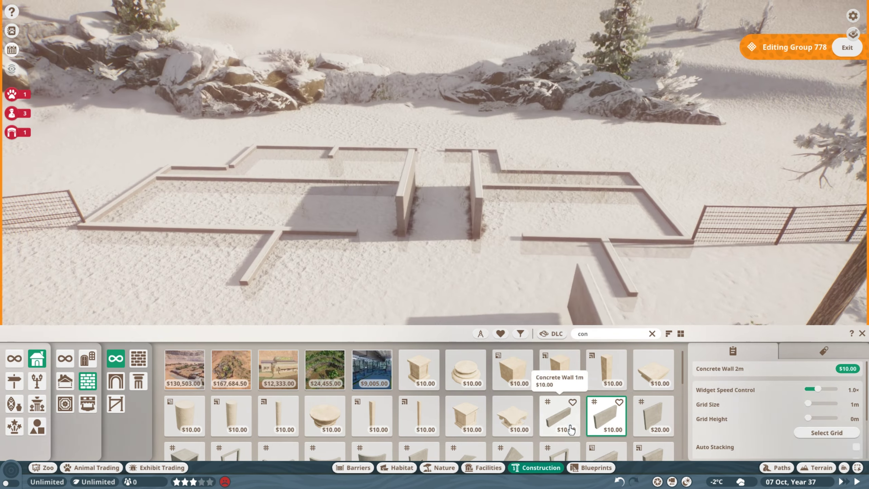
Step: Place 1m concrete wall pieces on the stable outline and slide a New World girder against one wall
click(560, 415)
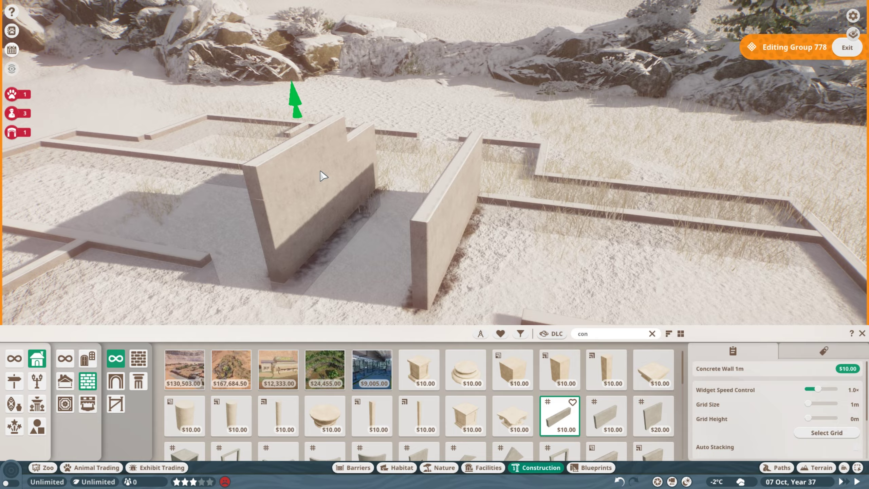
key(f)
key(f)
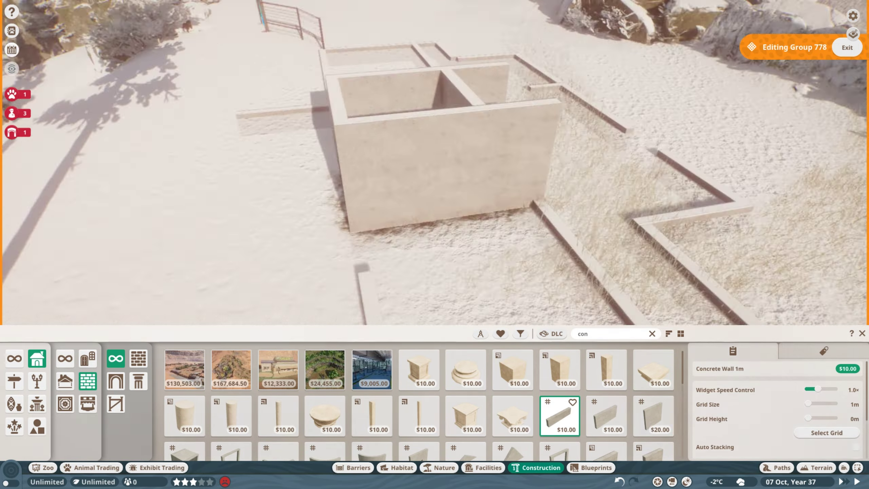
right_click(301, 238)
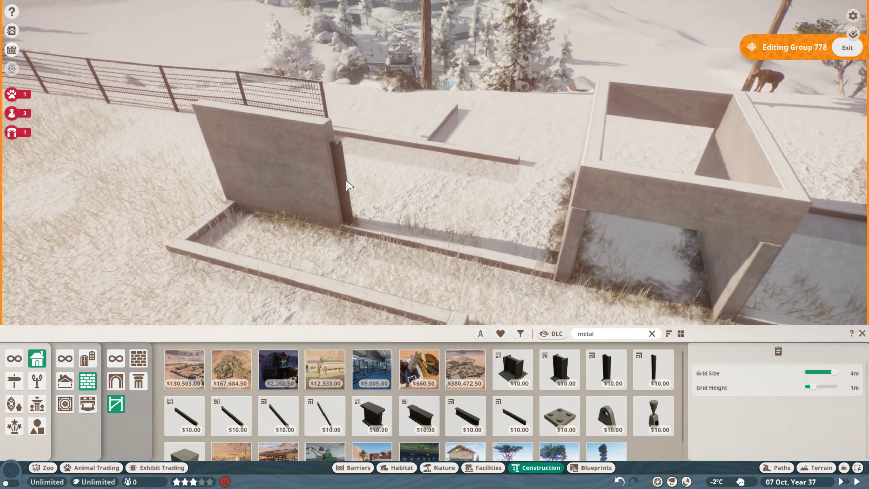
key(Tab)
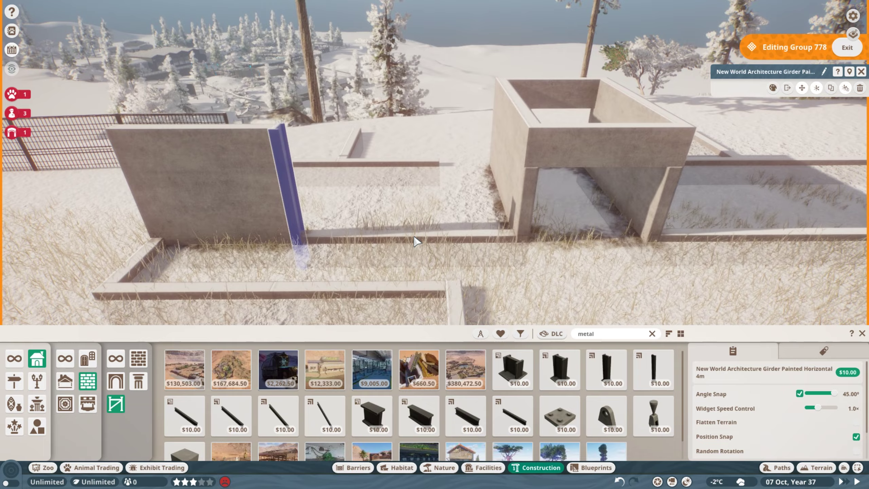
drag(417, 243, 583, 174)
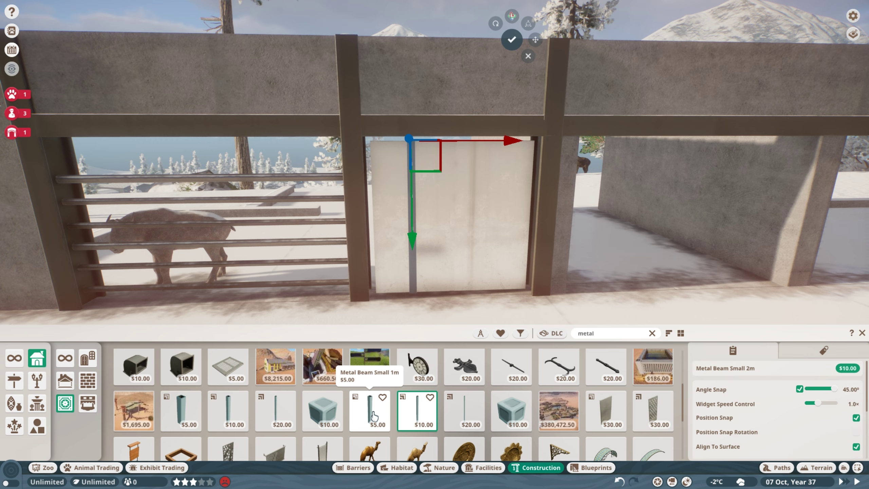
Step: Confirm the frosted glass panel in the metal frame, then reselect and nudge it into place
click(460, 29)
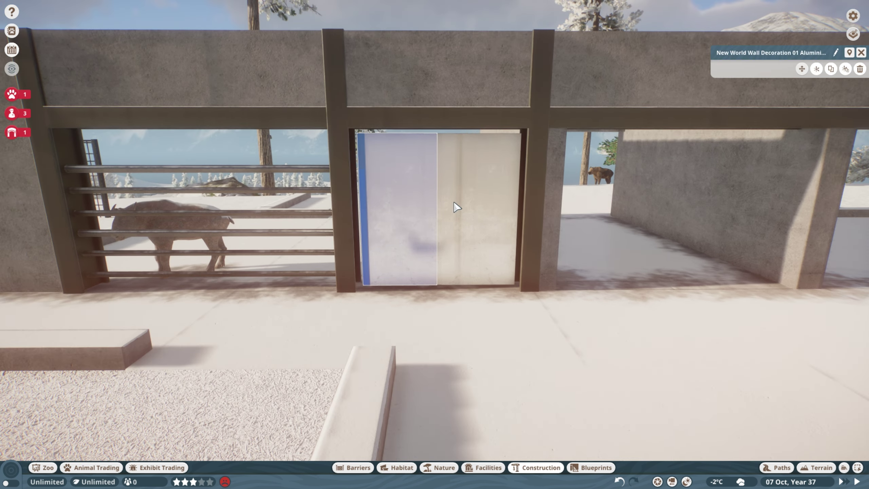
click(362, 166)
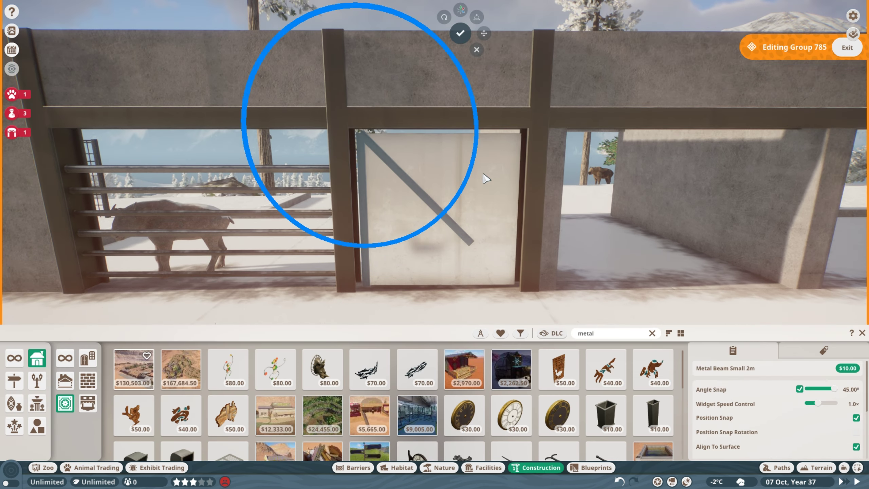
scroll(485, 178, up, 3)
scroll(340, 18, down, 3)
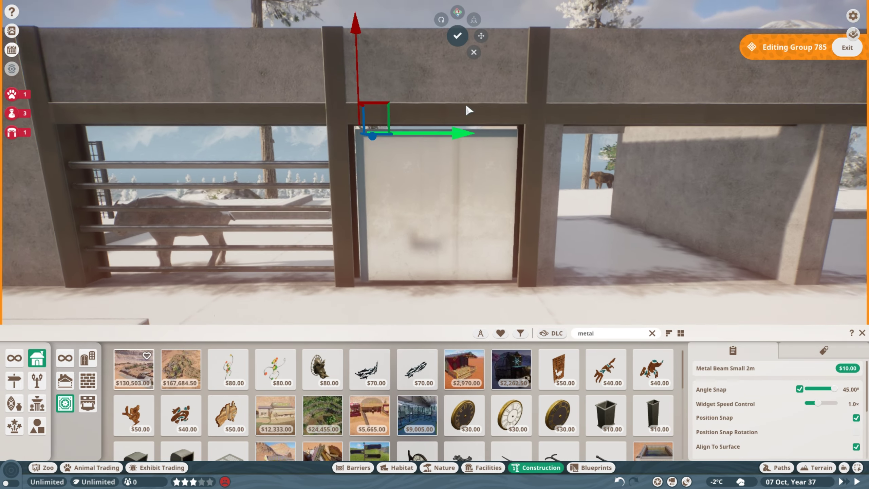
click(390, 140)
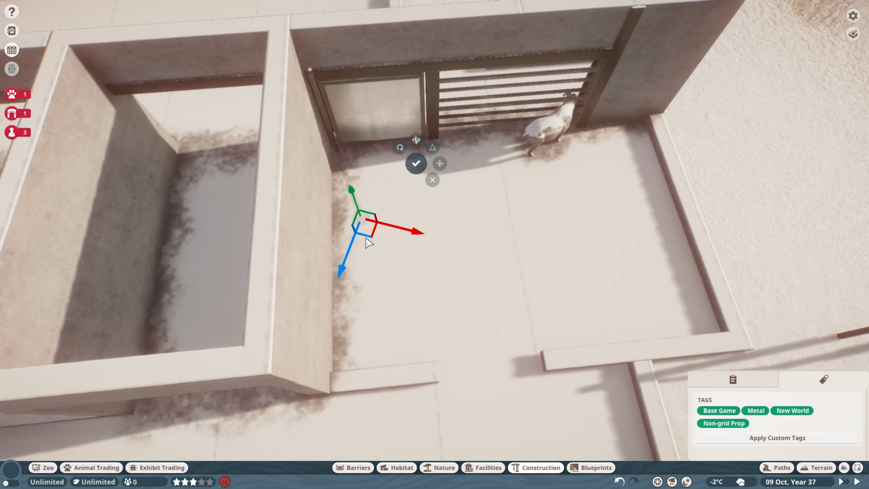
scroll(369, 242, up, 3)
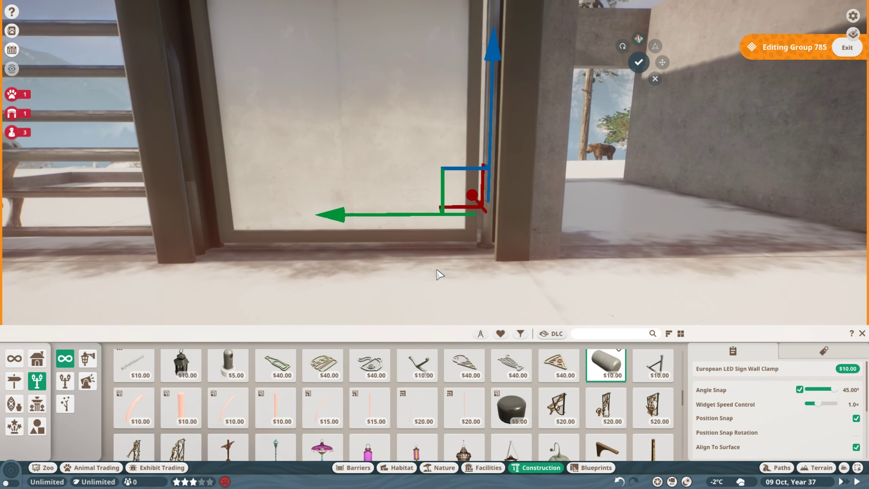
scroll(777, 411, down, 3)
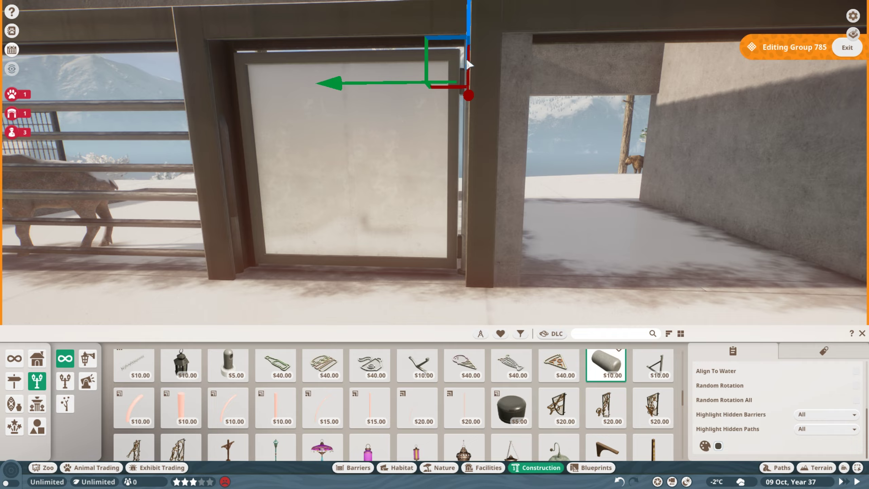
scroll(472, 72, down, 2)
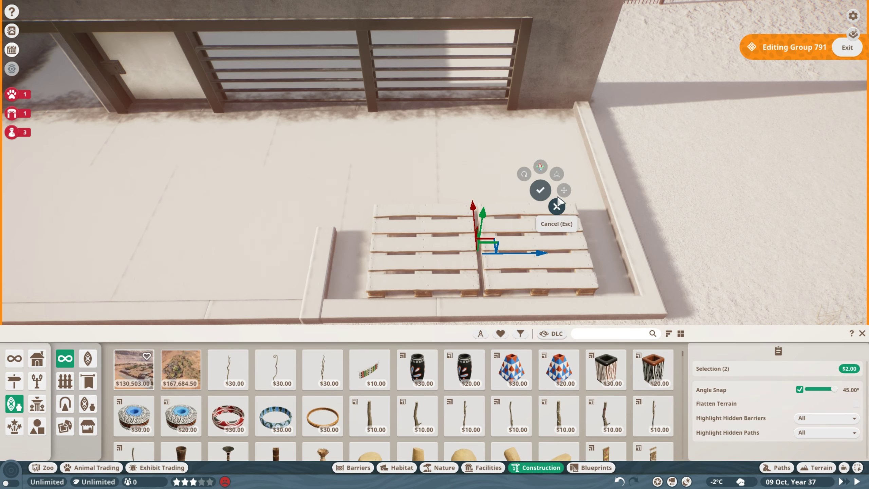
Step: Place a Round Haybale from Blueprints on the pallets and add two more beside it
click(579, 473)
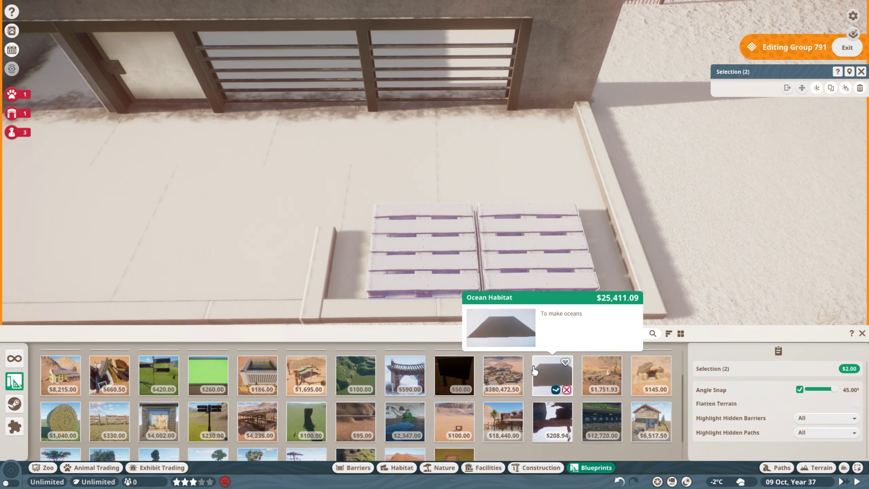
click(61, 452)
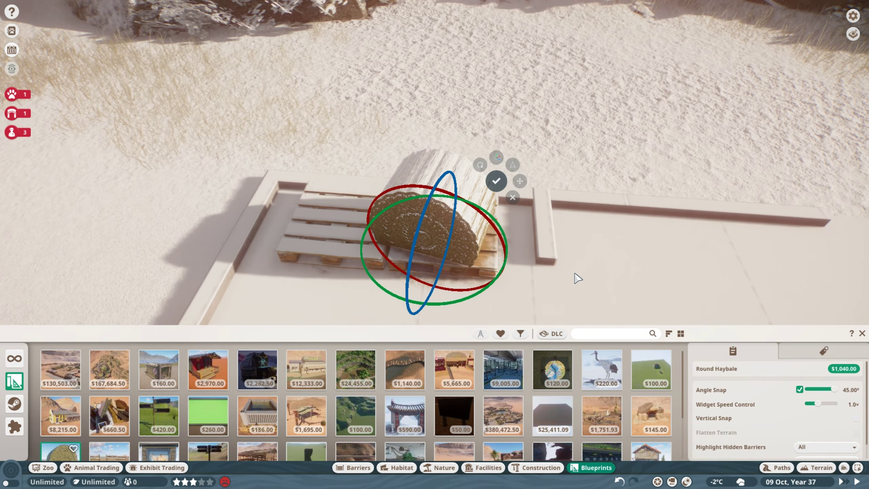
key(Tab)
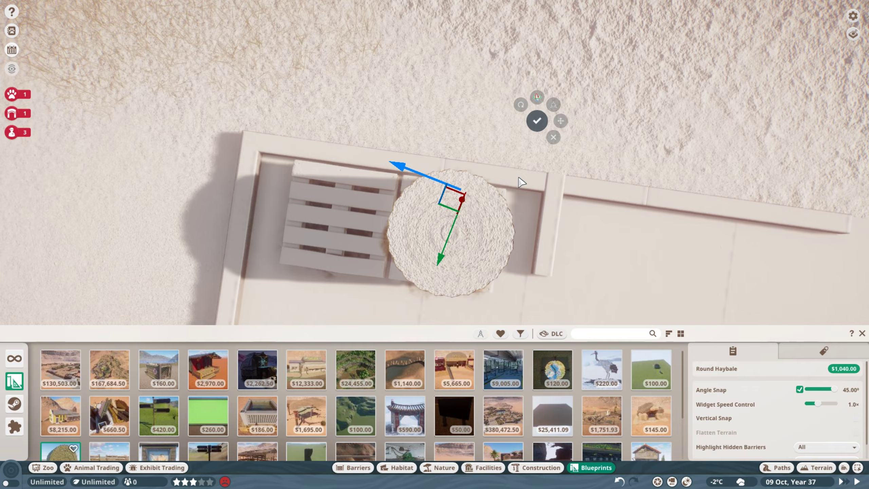
click(519, 181)
click(518, 185)
click(518, 185)
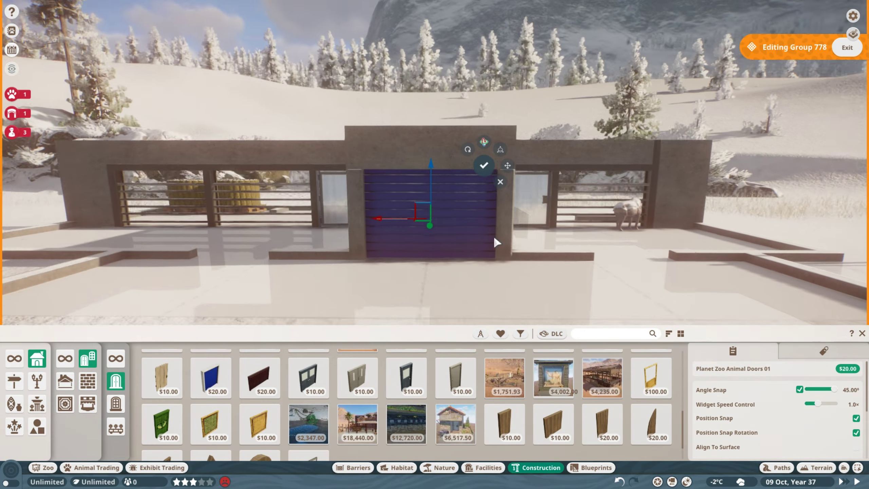
Step: Confirm the animal door, then add stone breeze block walls and Stained Wood Wall pieces at the front
click(493, 180)
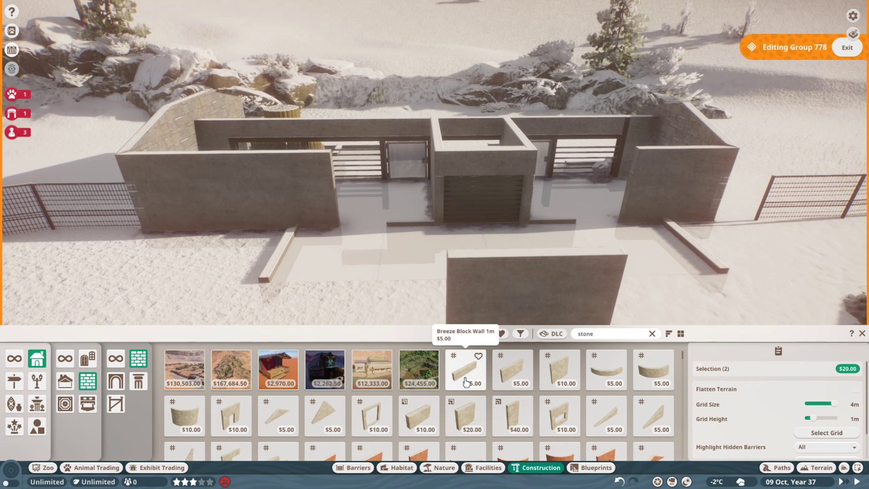
click(612, 336)
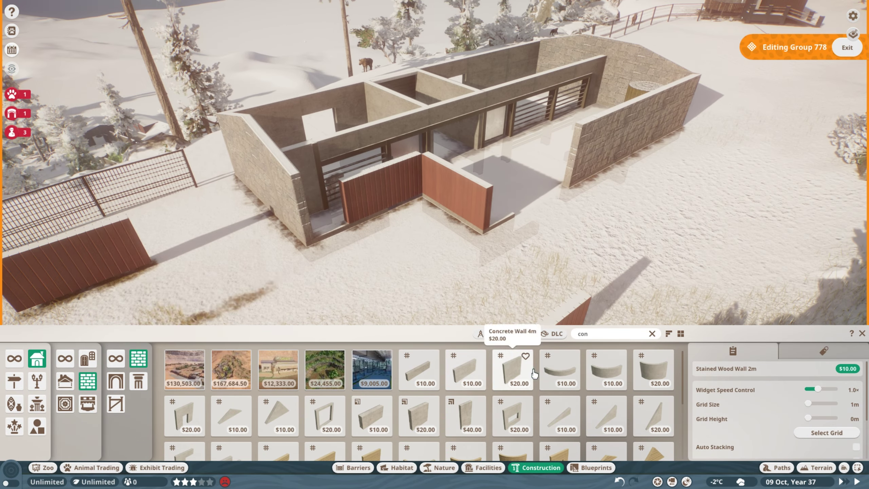
scroll(581, 394, down, 3)
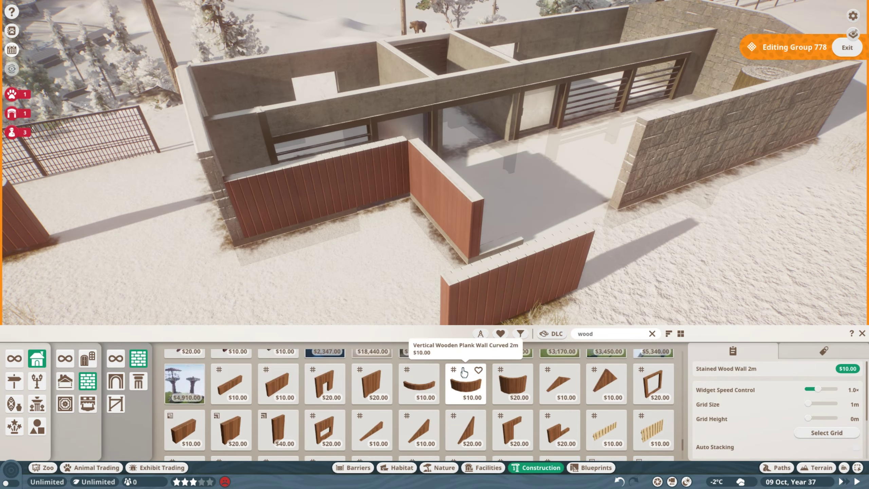
click(516, 281)
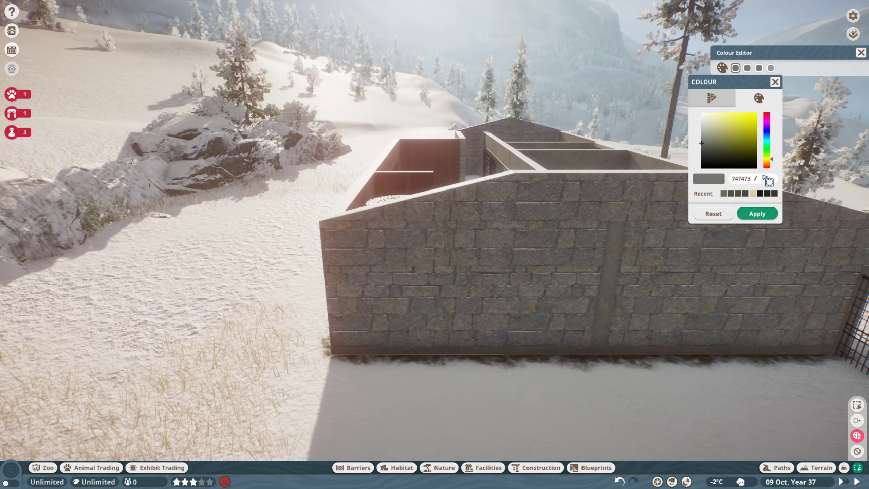
Step: Change the stone wall's Brick Colour 02 to hex 6E685A and apply it
click(747, 68)
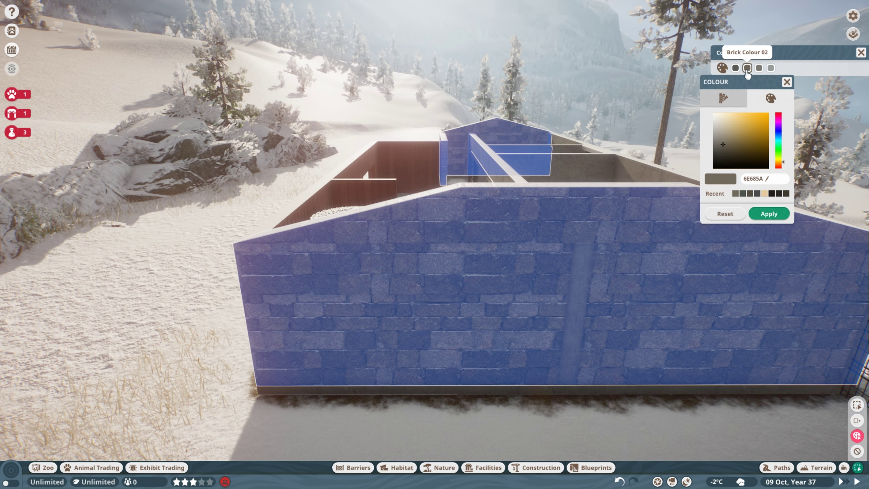
click(759, 68)
click(771, 68)
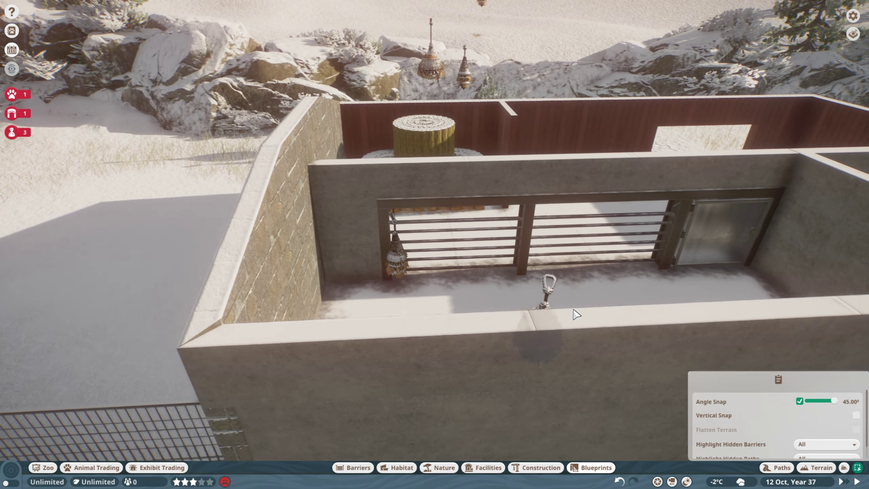
Step: Place the wicker shade ornament on the barred gate beside the stable door
scroll(576, 314, up, 5)
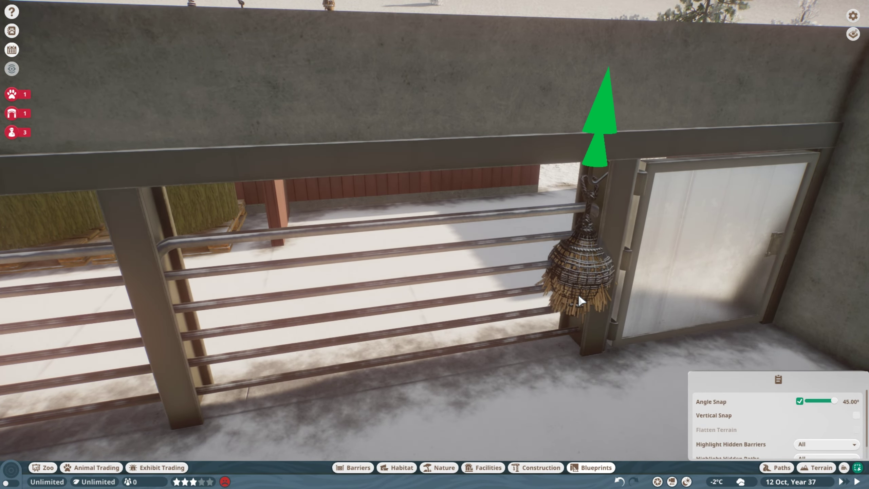
click(580, 297)
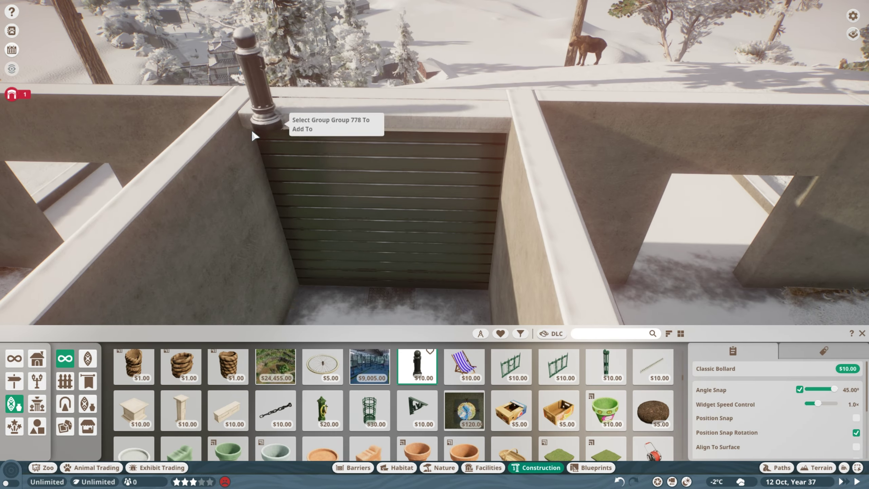
Step: Place a Classic Bollard on the wall top and slide a Limestone Column pole above the shutter
scroll(233, 149, down, 3)
click(232, 219)
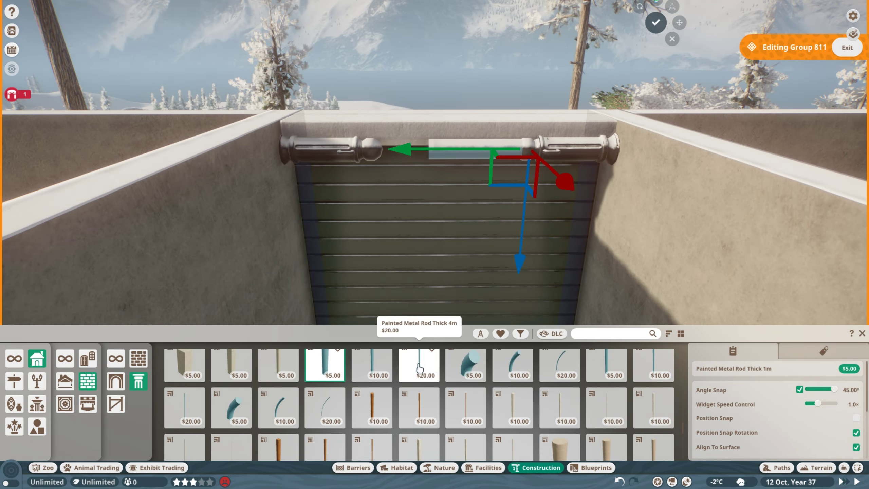
scroll(419, 368, down, 5)
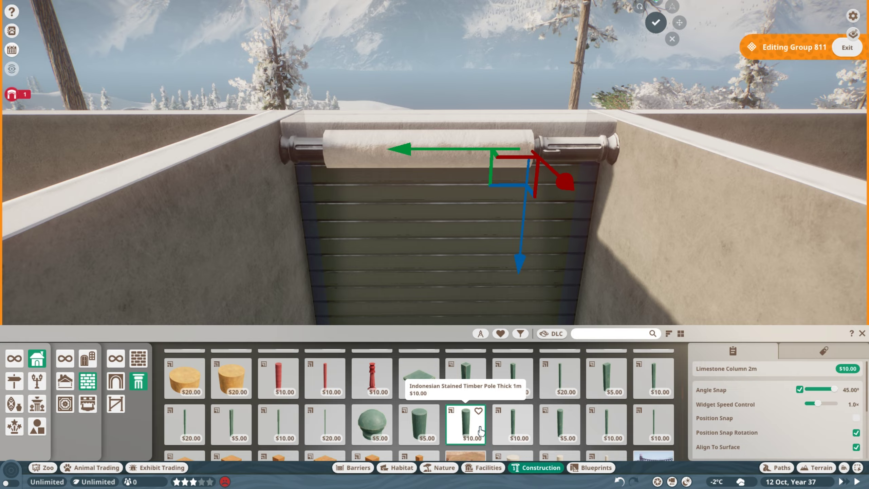
drag(432, 156, 446, 157)
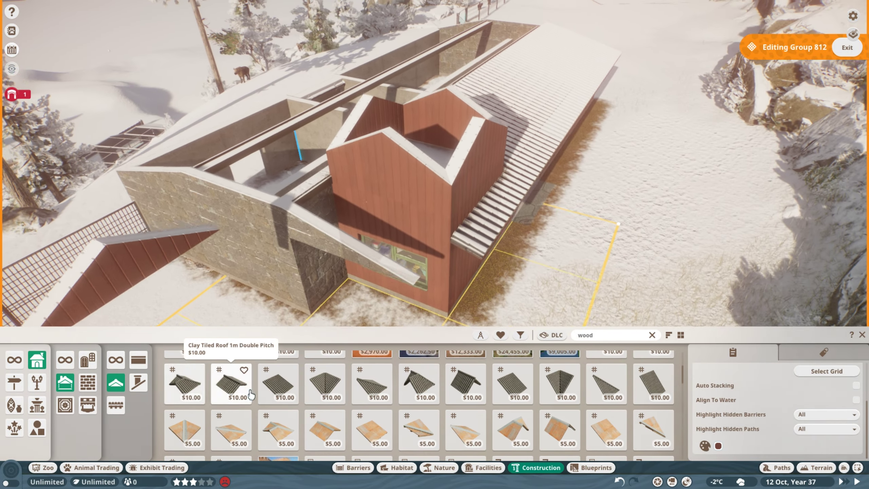
scroll(252, 395, up, 1)
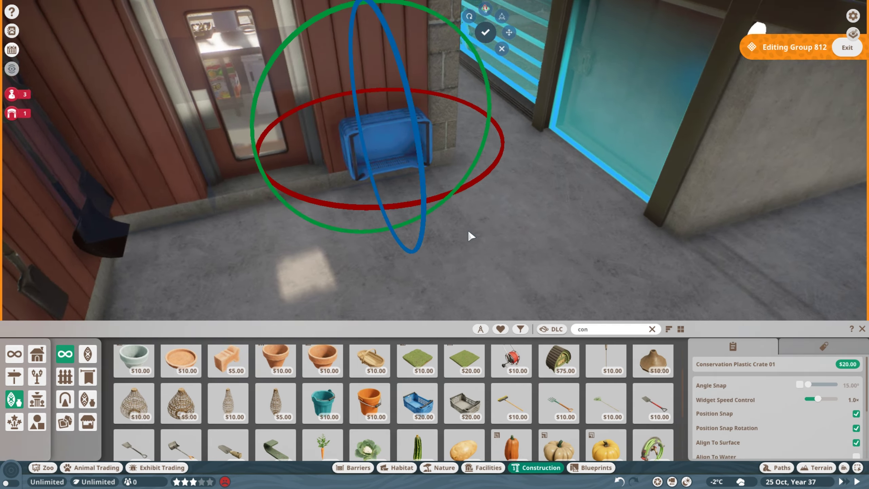
Step: Stack crates by the keeper door and fill them with two pumpkins and a potato
click(801, 385)
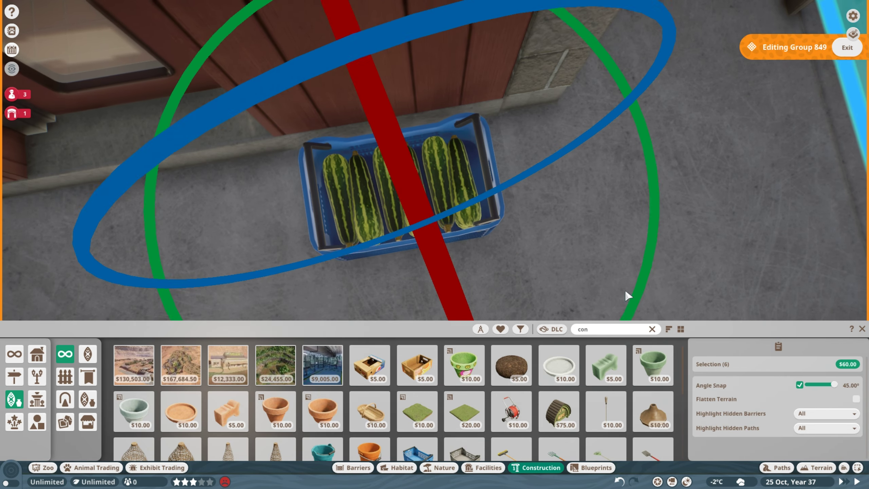
scroll(626, 295, down, 3)
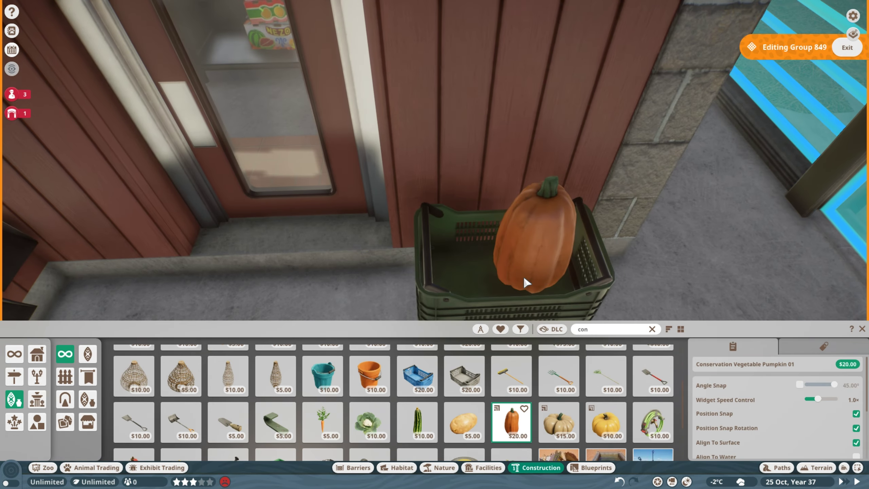
click(523, 276)
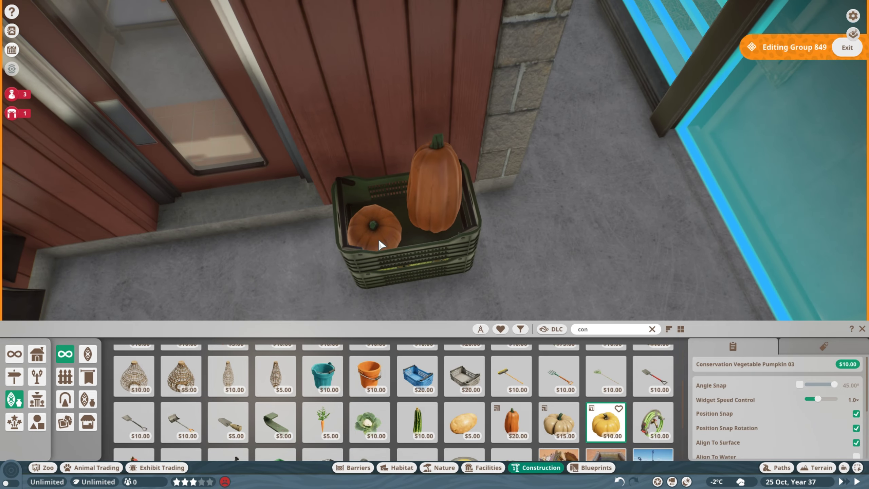
click(389, 209)
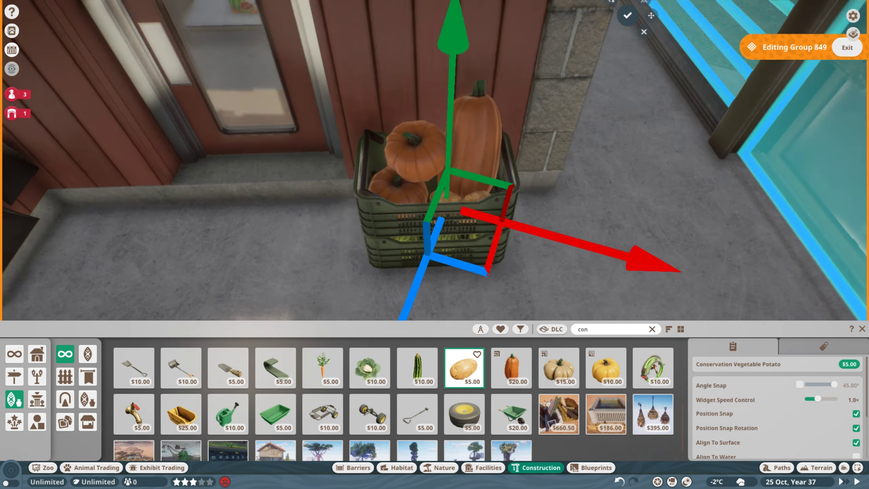
key(Escape)
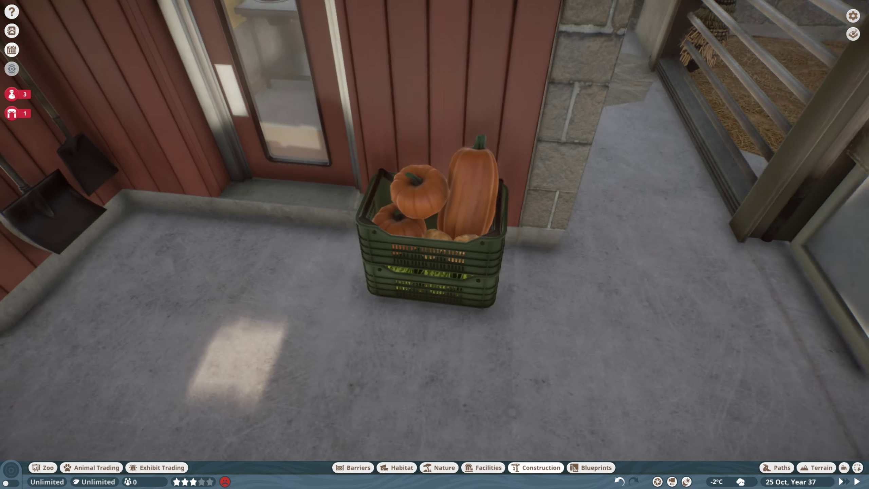
Step: Recolour the pumpkins' main and detail colours orange in the Colour Editor
click(541, 209)
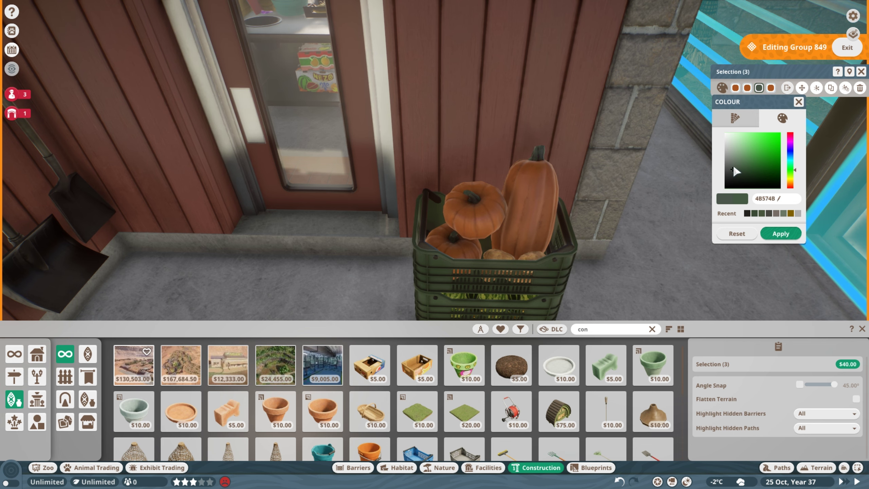
click(722, 87)
click(747, 87)
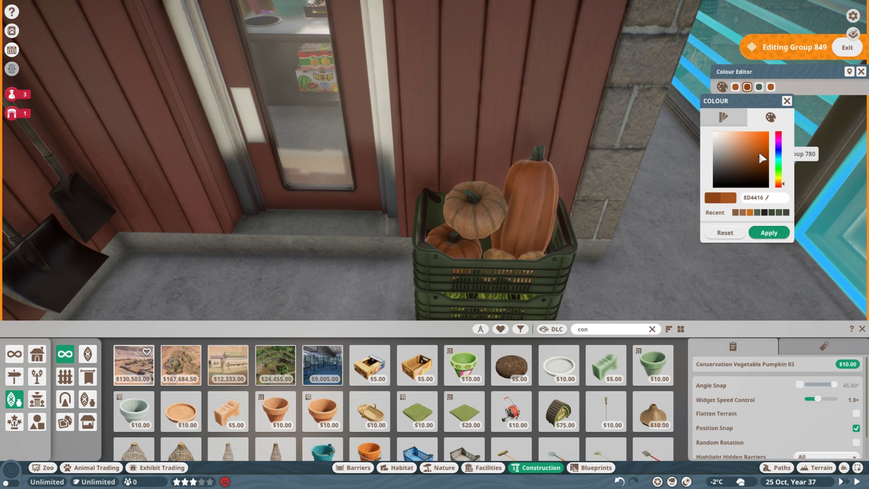
click(735, 87)
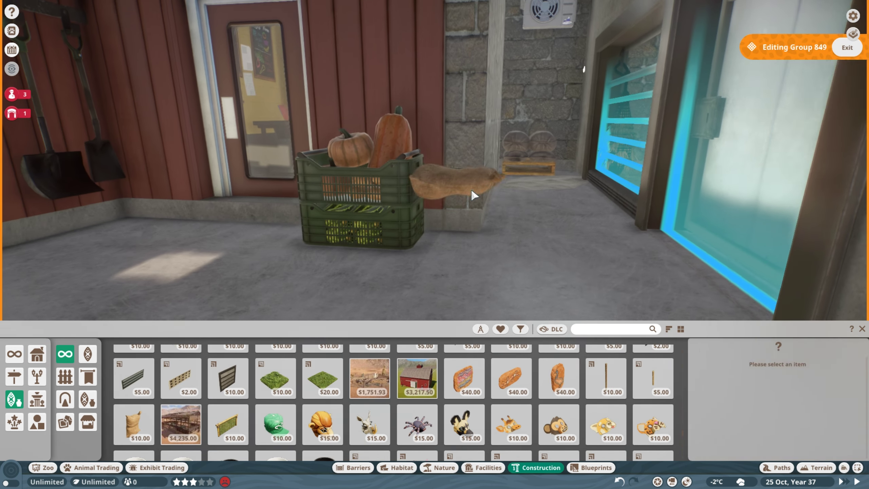
Step: Place a sack beside the crates, then raise the corner Oceanian Drum Barrel and recolour it grey
click(472, 194)
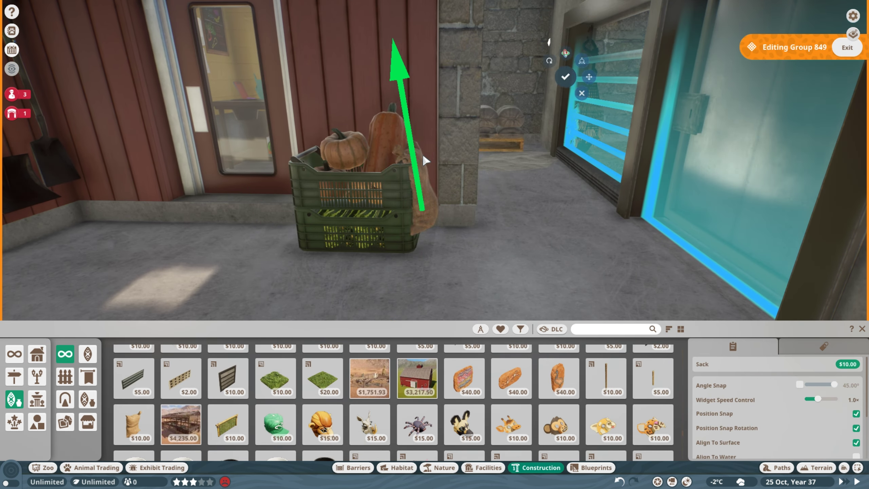
key(Tab)
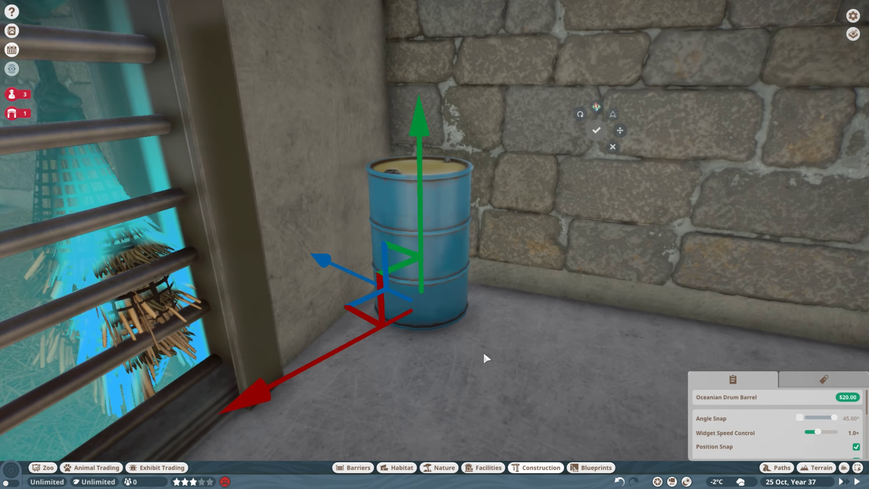
click(536, 467)
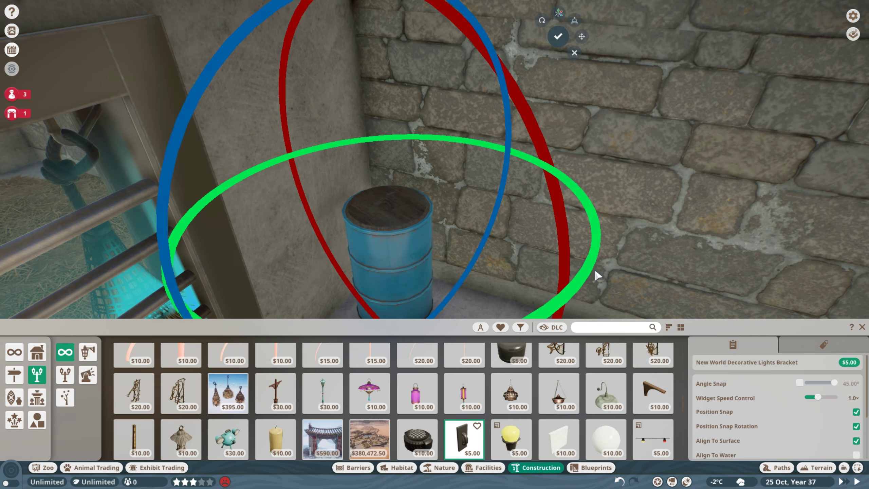
key(Tab)
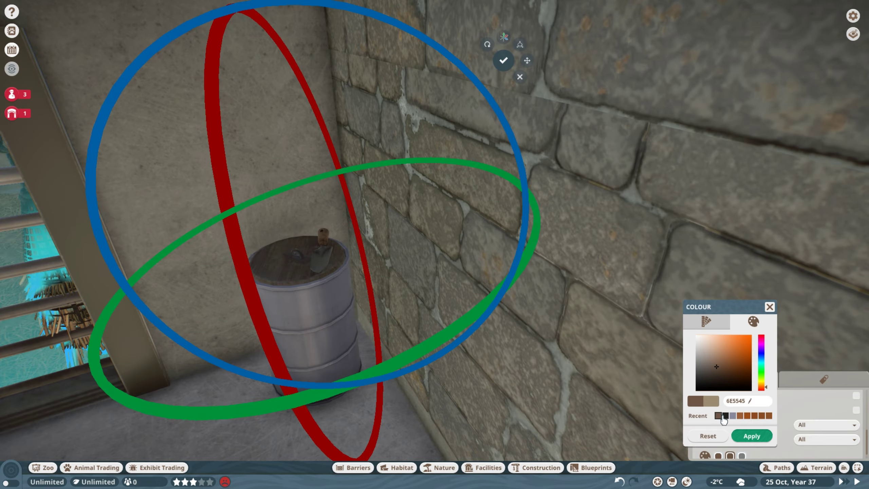
click(725, 416)
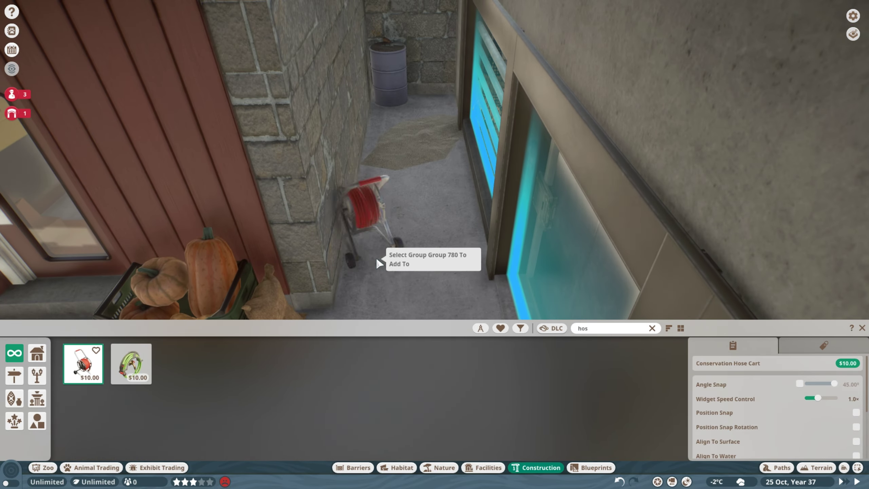
Step: Place the hose cart in the corridor and mount a Conservation Wall Tap on the pillar
click(379, 266)
scroll(374, 300, up, 5)
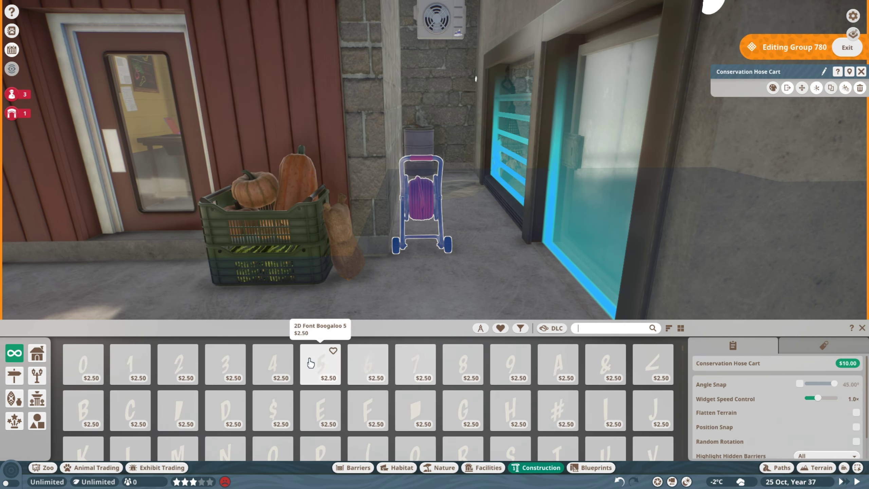
click(600, 329)
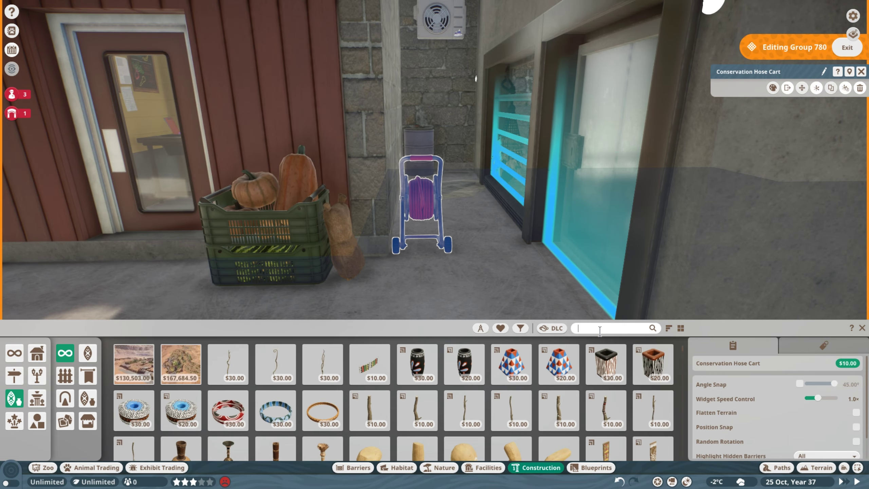
text(tap)
click(182, 363)
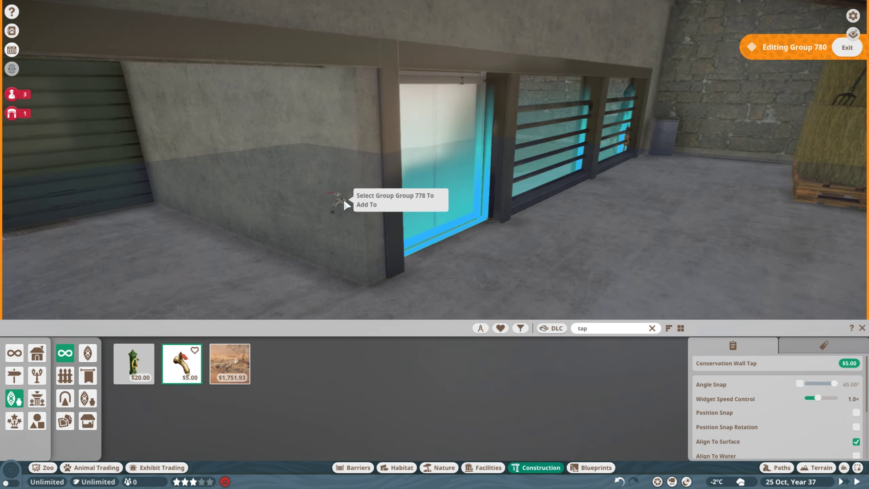
click(345, 202)
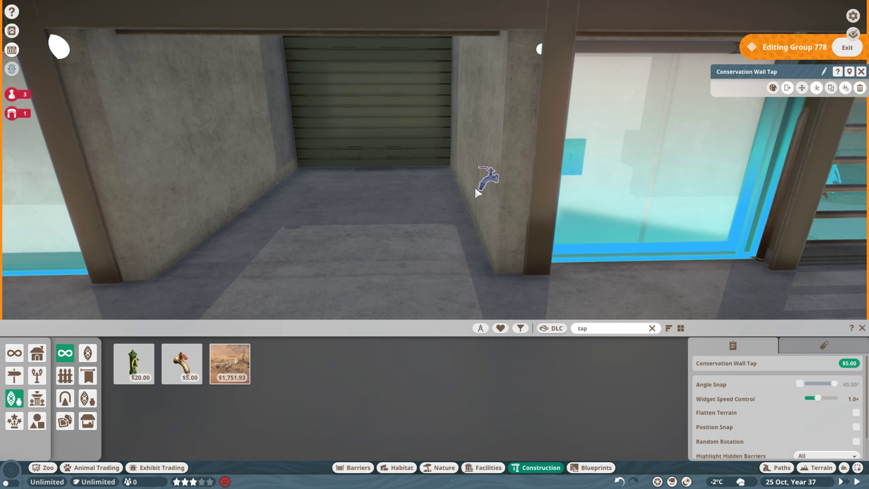
click(477, 188)
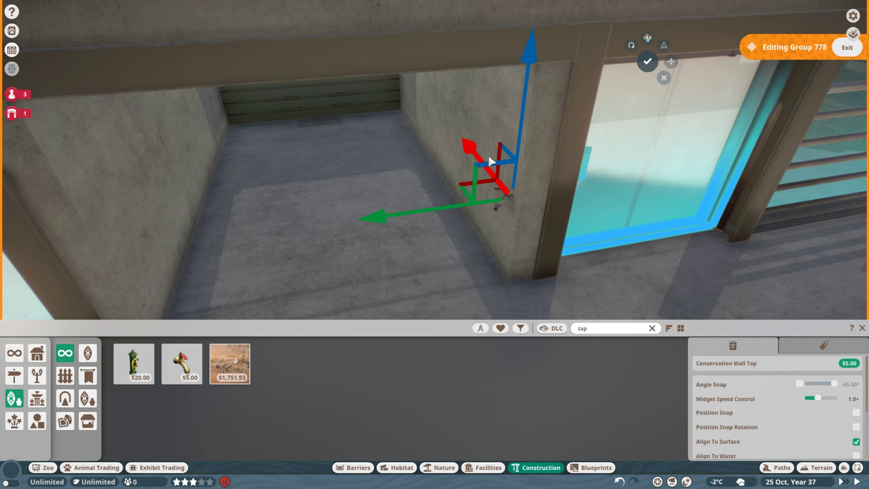
click(492, 171)
click(505, 168)
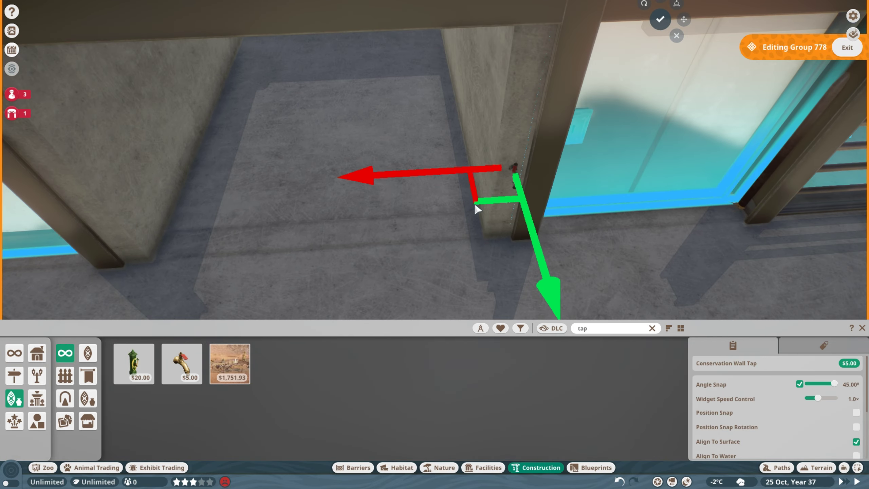
key(s)
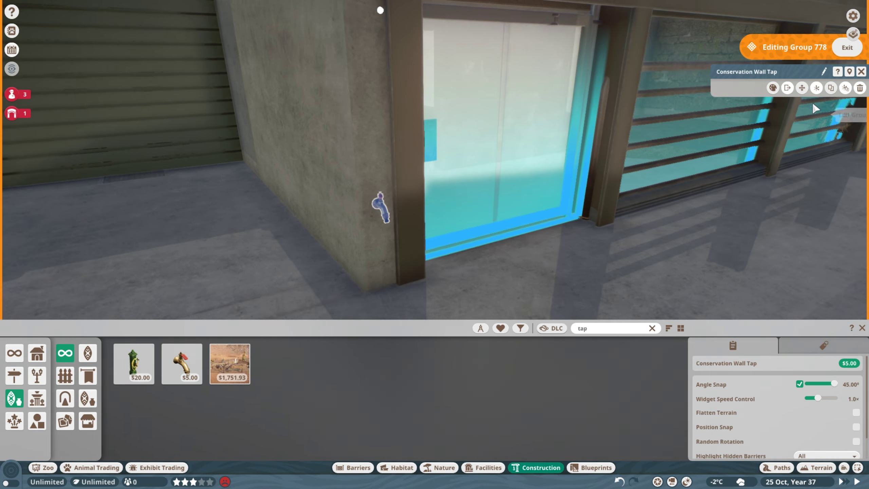
click(773, 88)
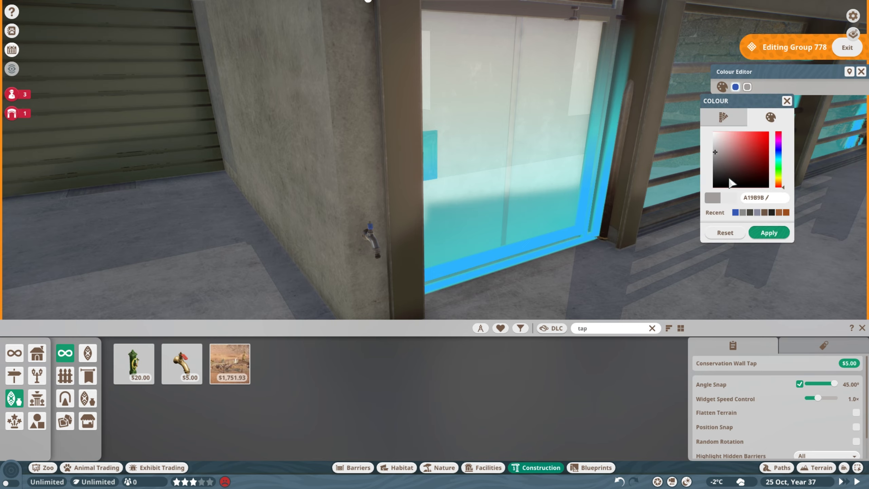
key(Escape)
Step: Place Planet Zoo Vent 06 square to the wall at the pillar base
click(13, 398)
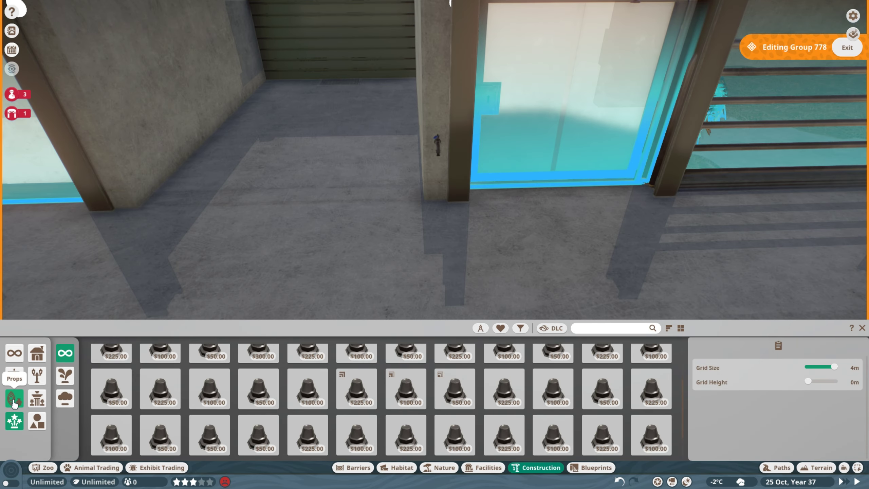
key(d)
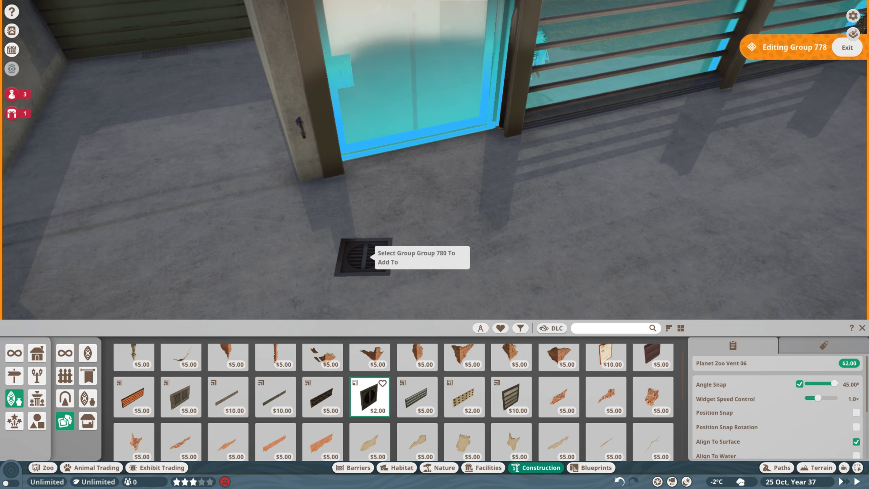
scroll(362, 257, up, 5)
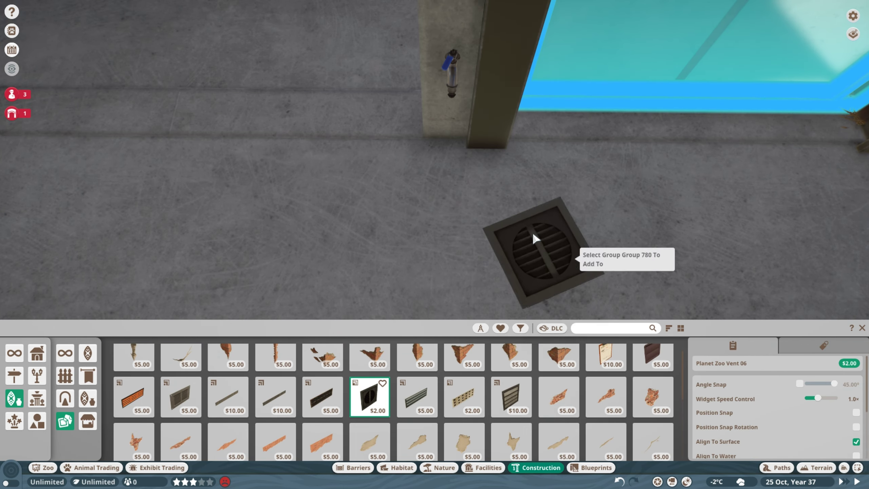
key(z)
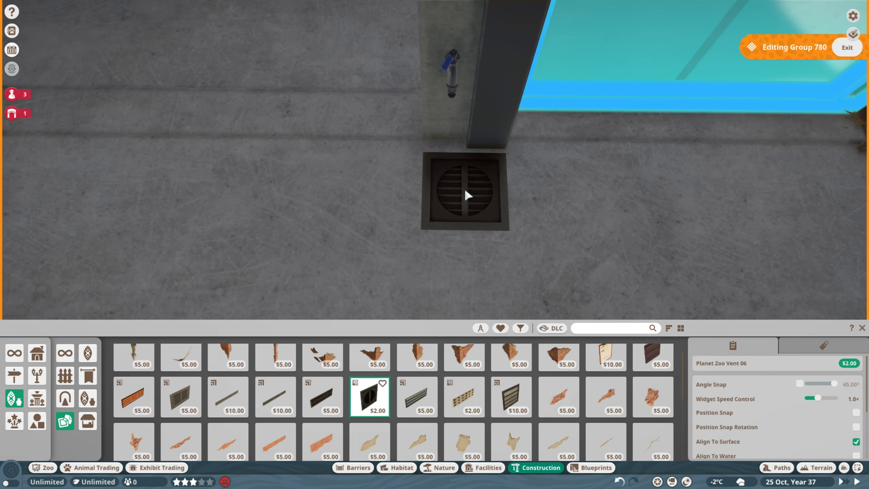
click(468, 195)
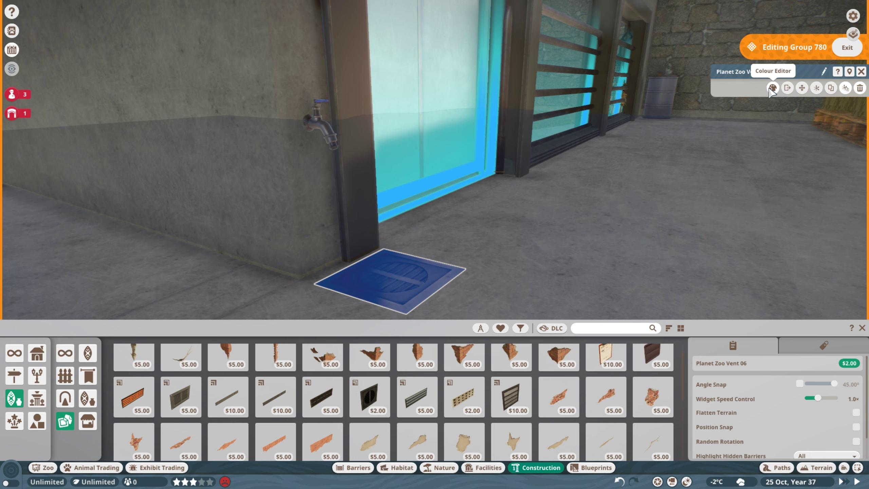
Step: Change the hose cart's red hose colour to olive green
click(736, 87)
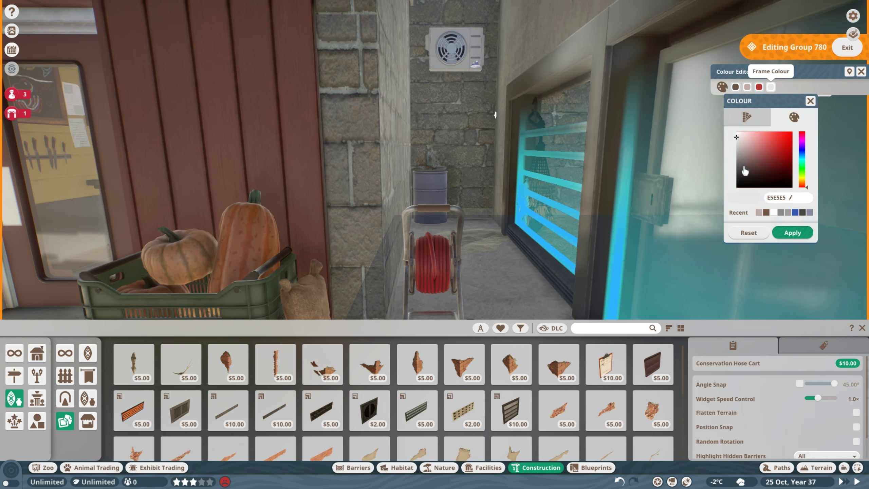
click(759, 86)
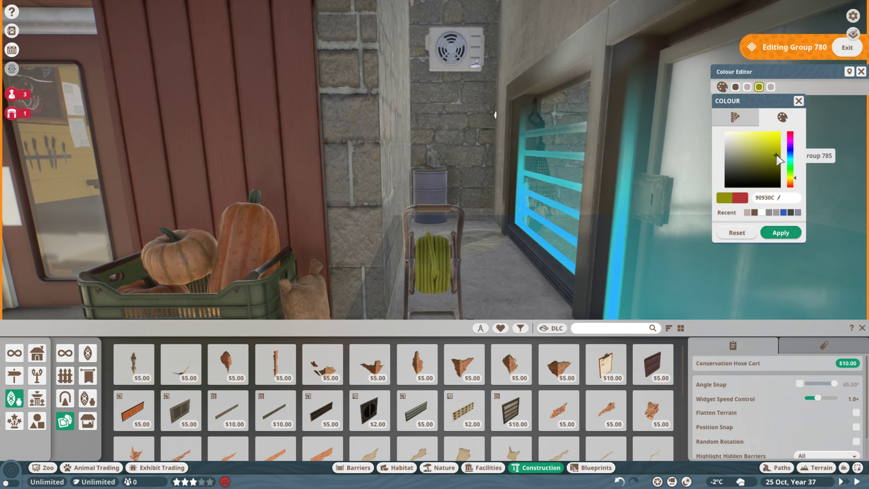
click(781, 233)
click(736, 86)
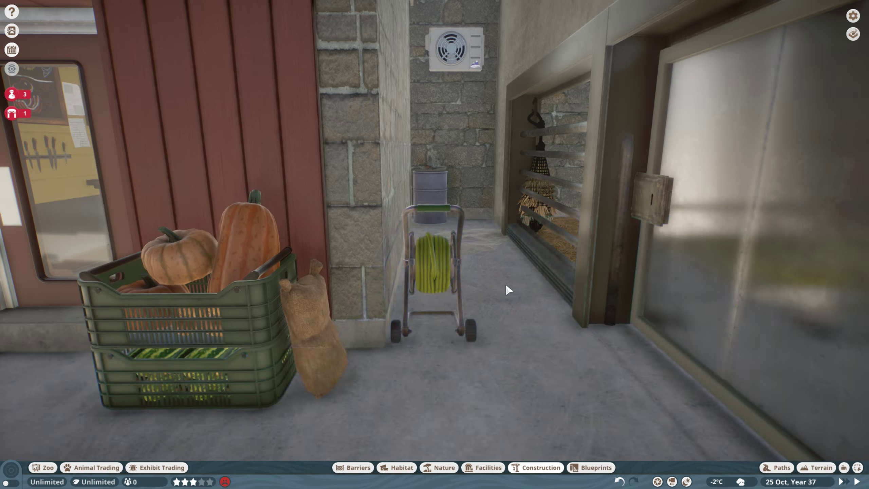
Step: Place the Conservation Hose Cart by the wheelbarrows and raise a Conservation Lamp Ceiling Rose to the ceiling
key(q)
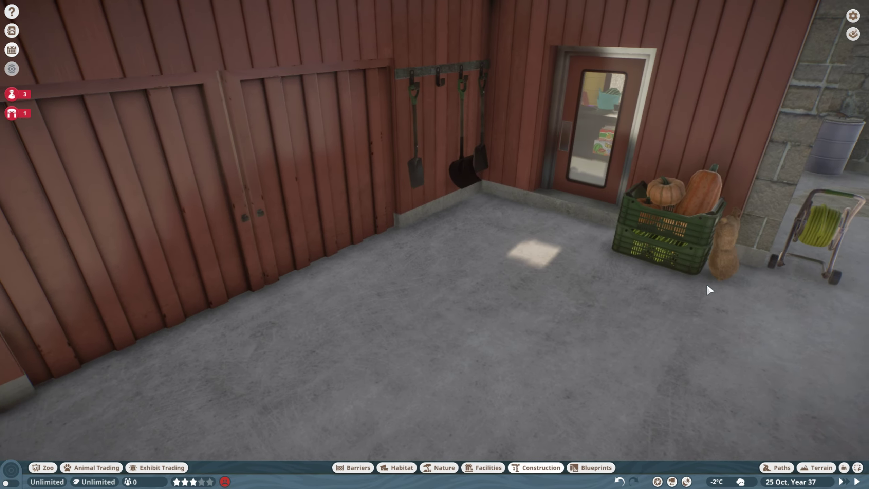
click(814, 239)
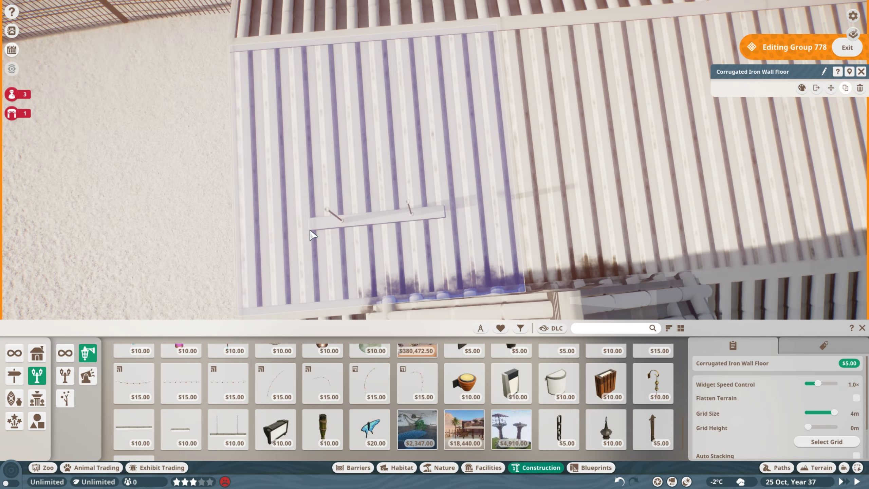
click(380, 222)
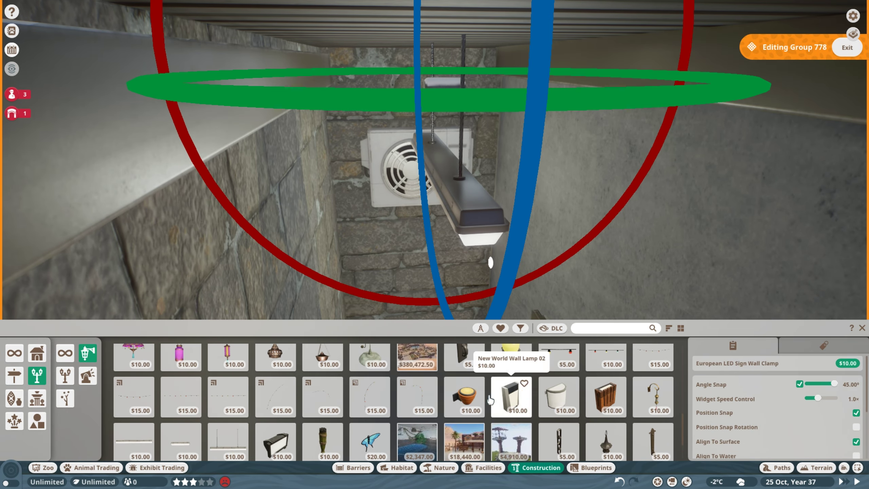
scroll(376, 393, up, 6)
click(511, 360)
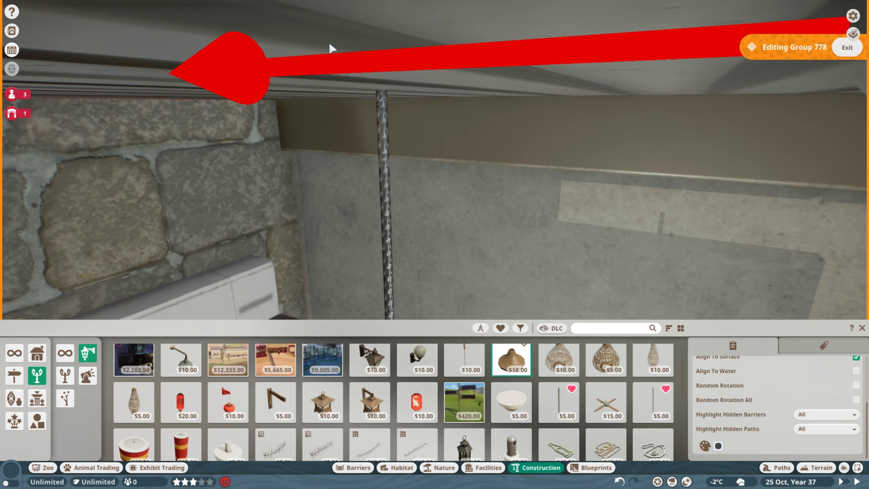
drag(331, 48, 69, 29)
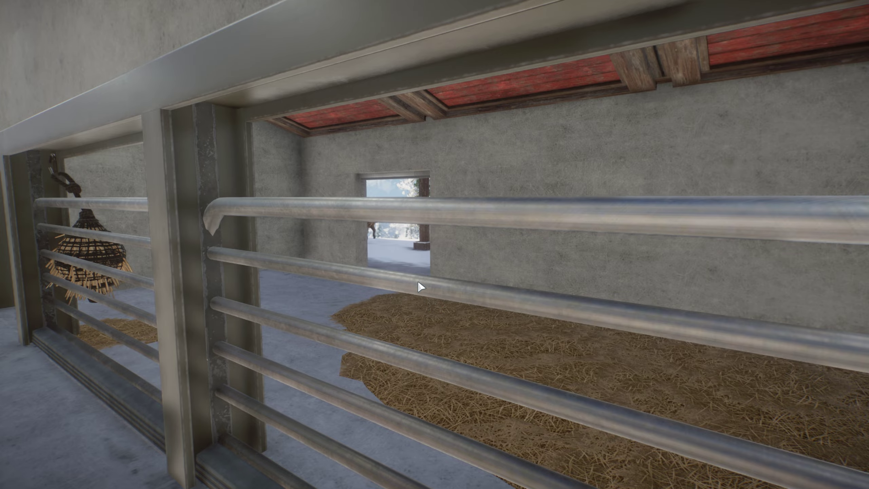
key(a)
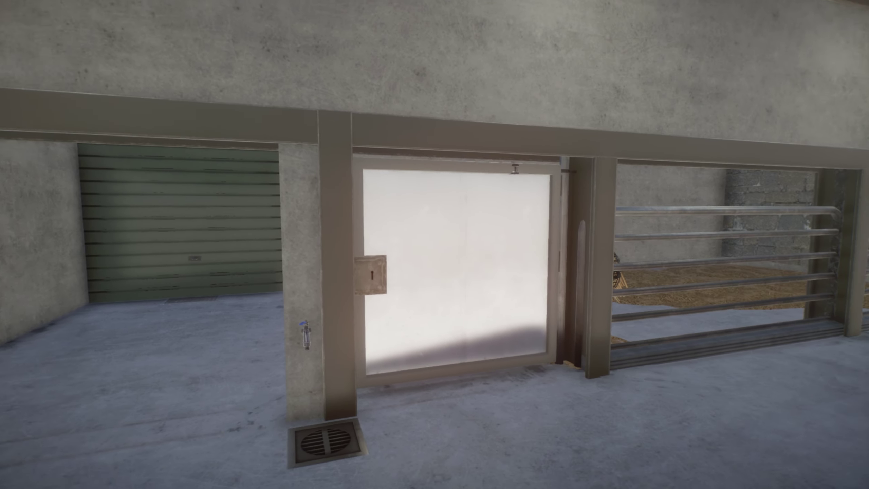
key(a)
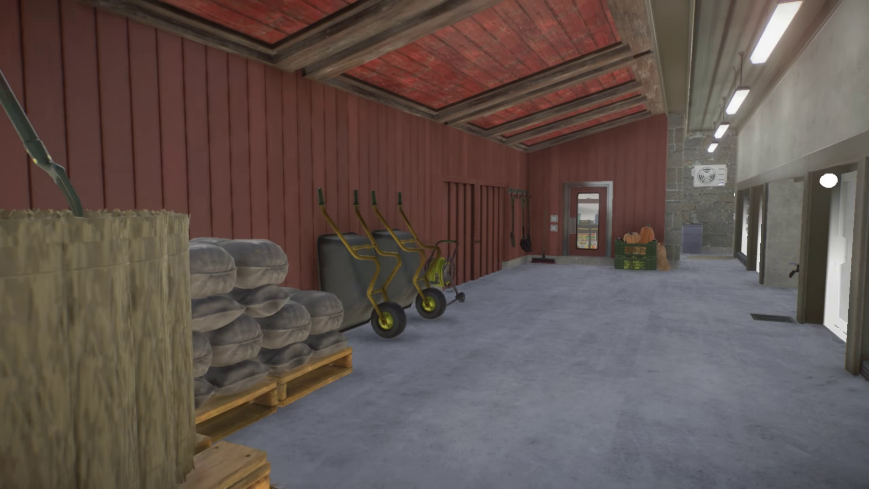
key(a)
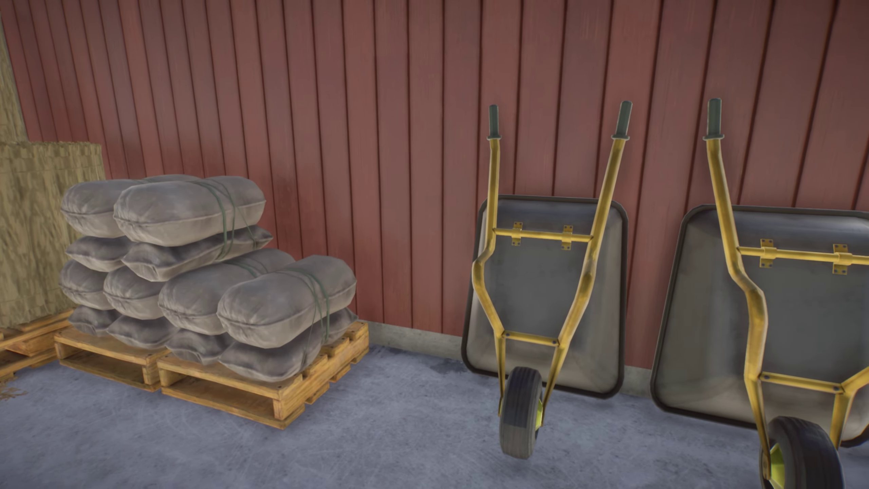
key(d)
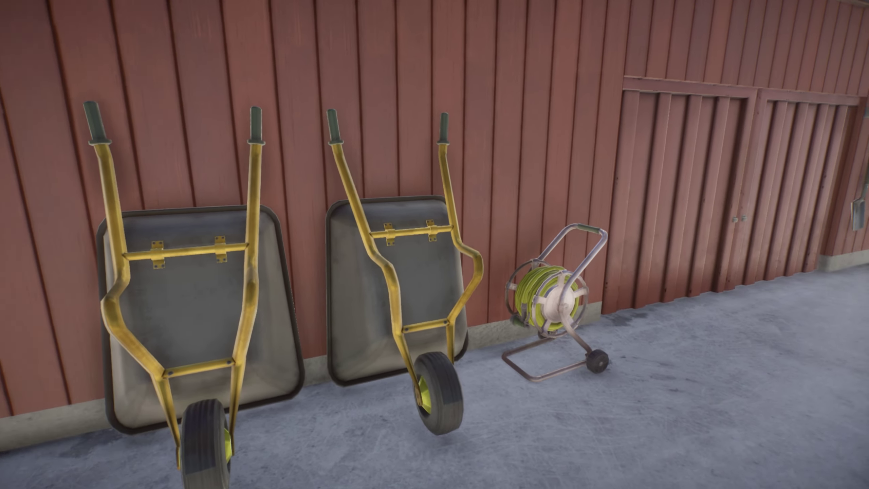
key(w)
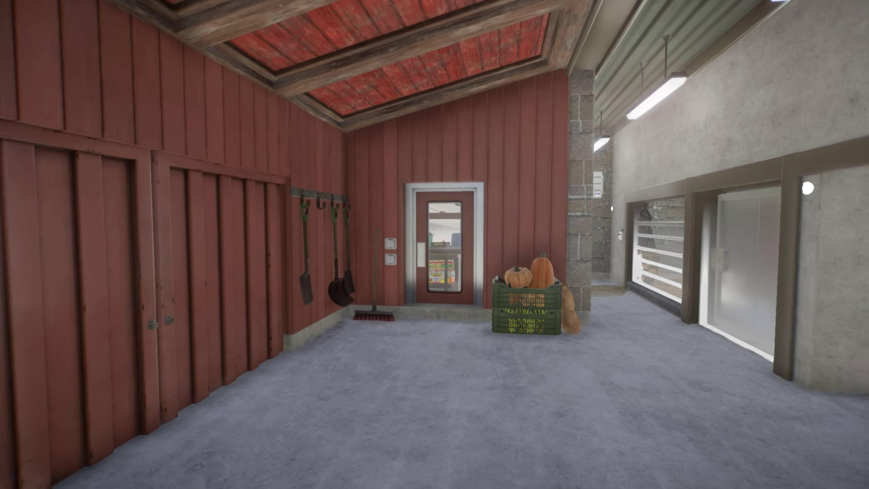
key(w)
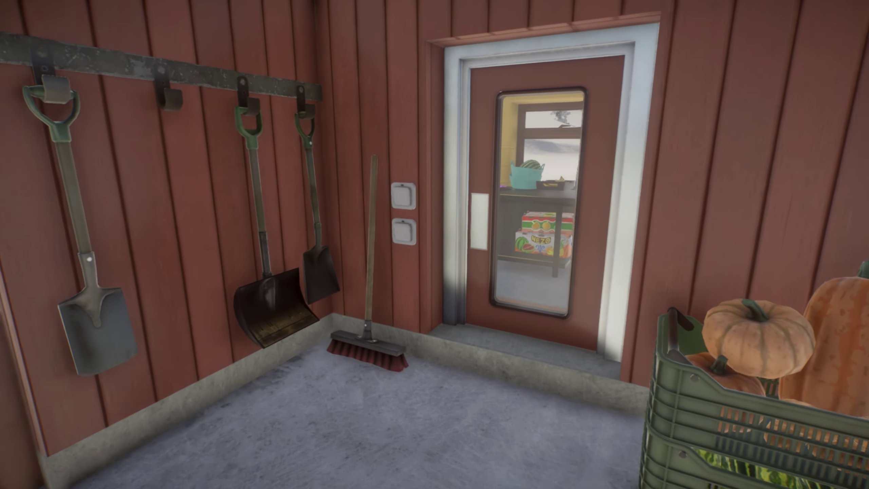
key(w)
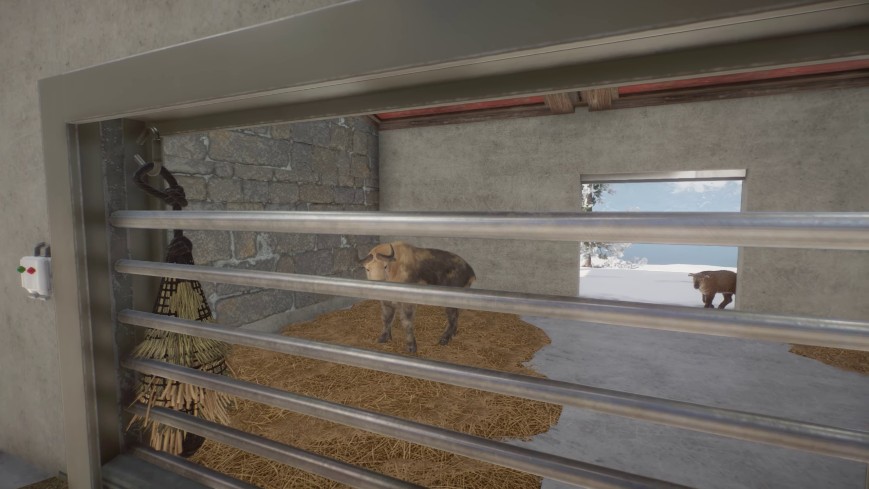
key(d)
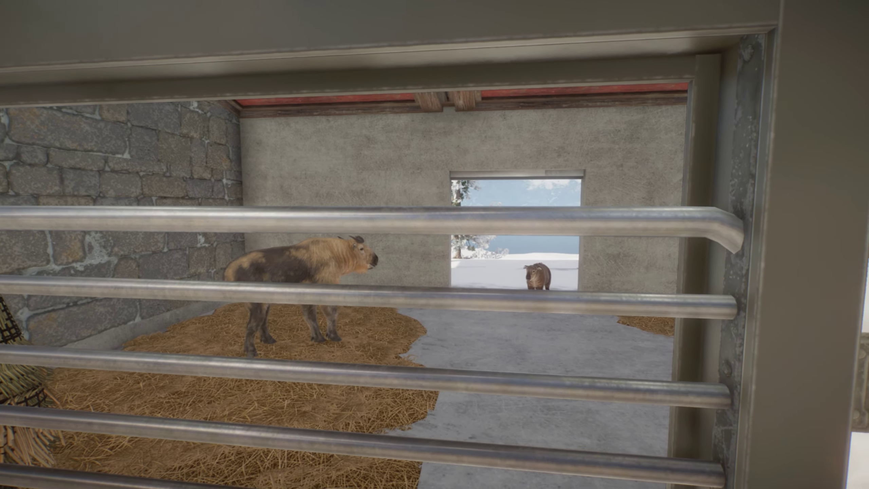
key(d)
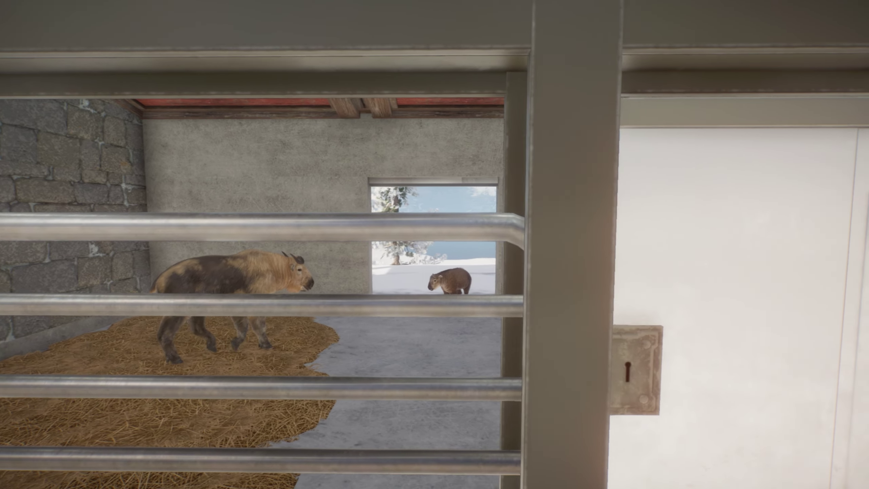
key(w)
key(w)
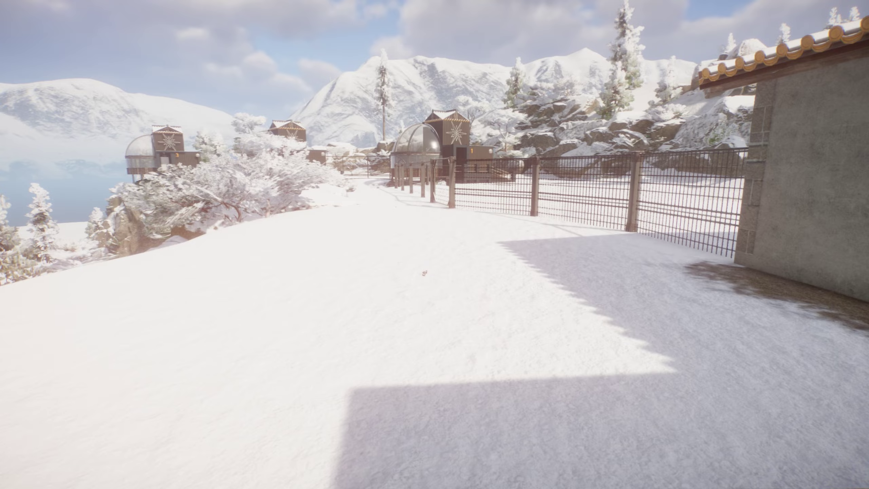
key(w)
key(e)
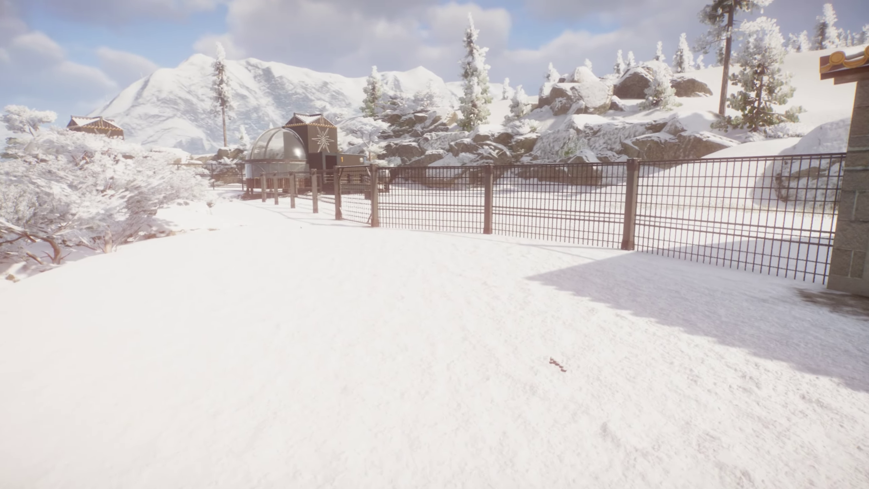